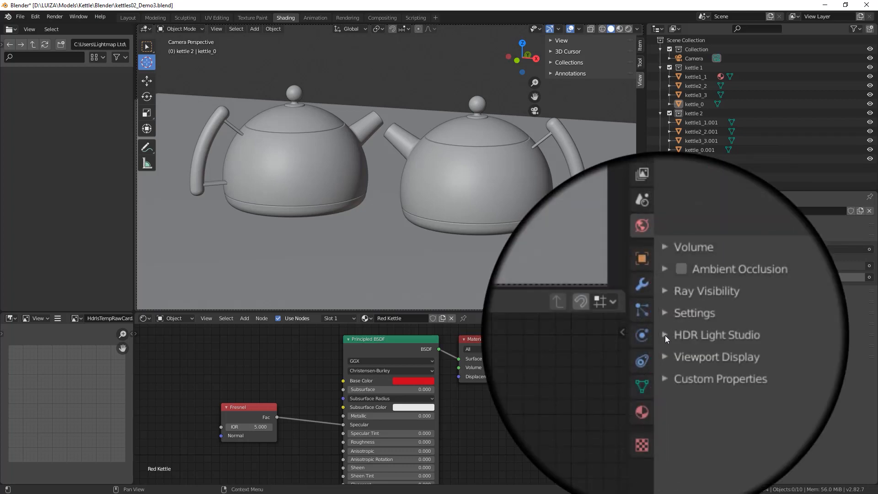
Step: Start HDR Light Studio from the world's HDR Light Studio settings
click(665, 336)
scroll(758, 399, down, 2)
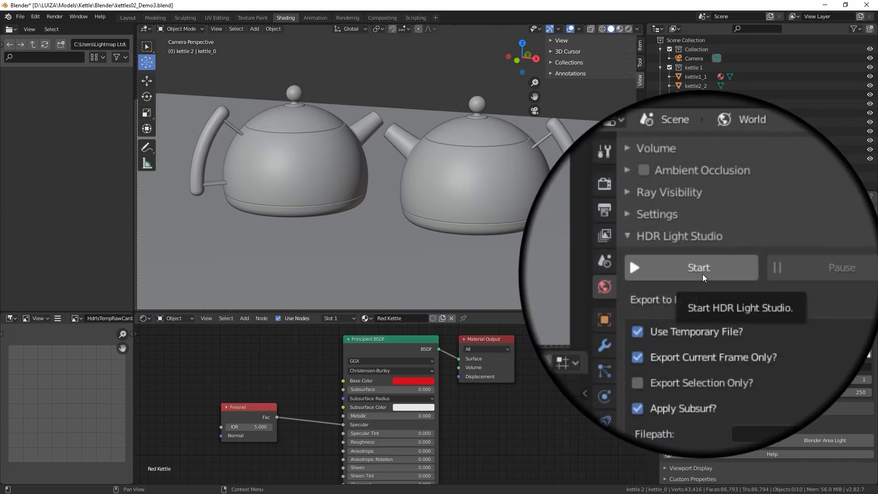
click(702, 273)
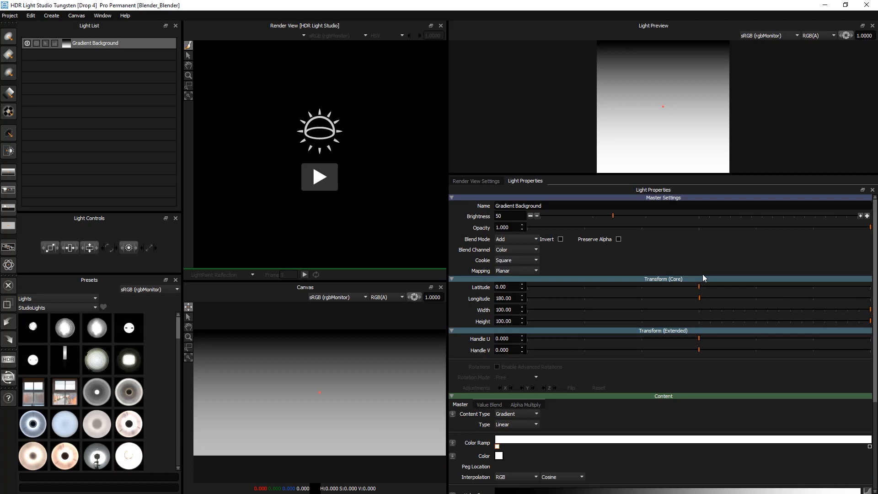
Step: Switch back to Blender, show the World shader nodes and place the HDRLS World Tex node left of the Background node
click(824, 5)
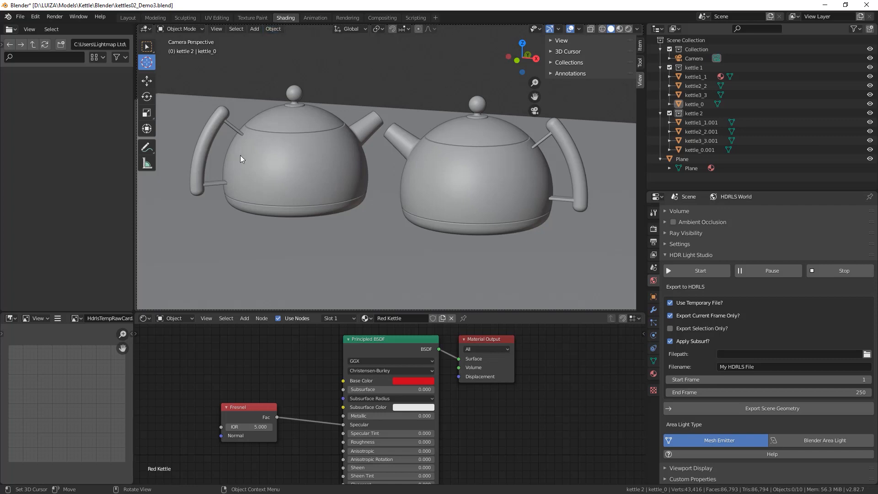
click(176, 319)
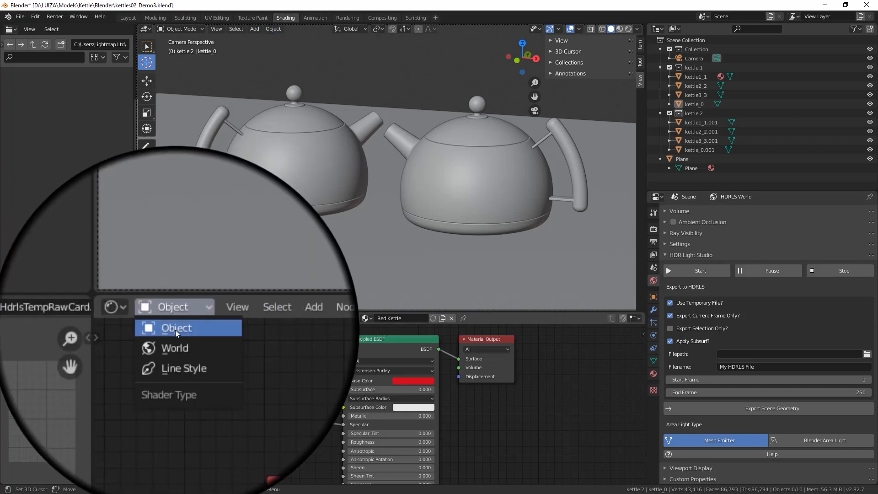
click(171, 340)
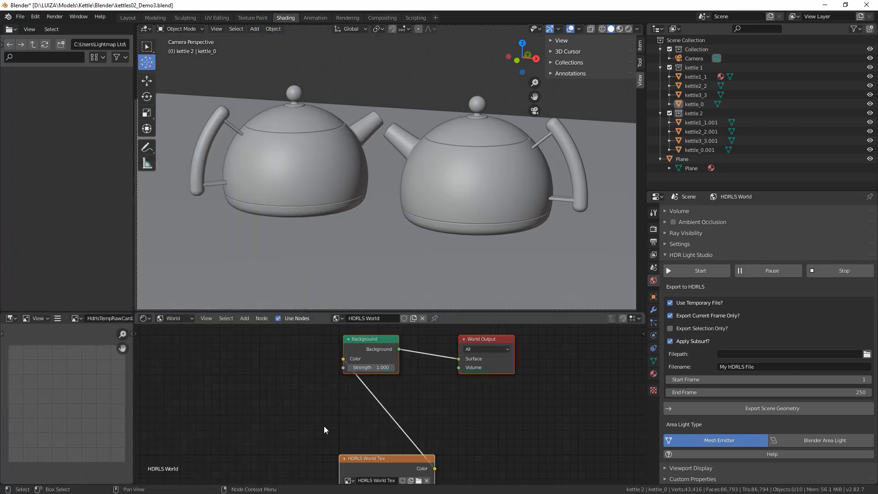
click(324, 426)
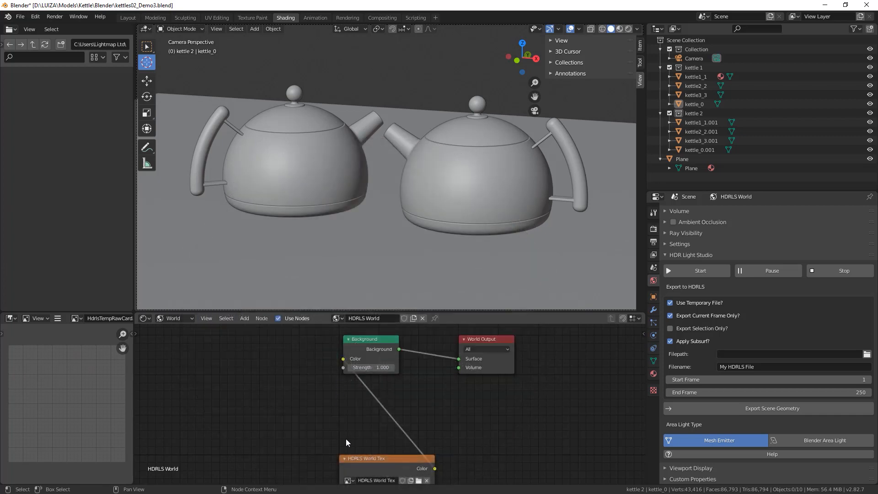
drag(352, 458, 226, 347)
scroll(319, 384, up, 1)
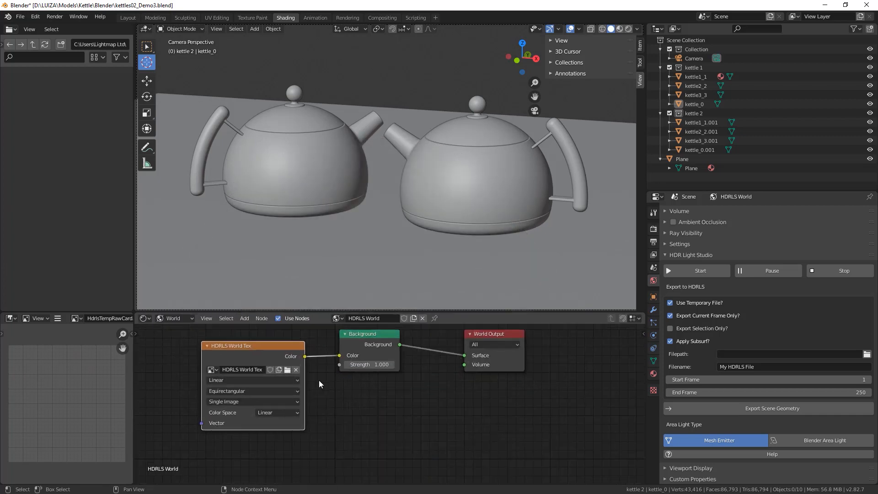
scroll(319, 384, up, 2)
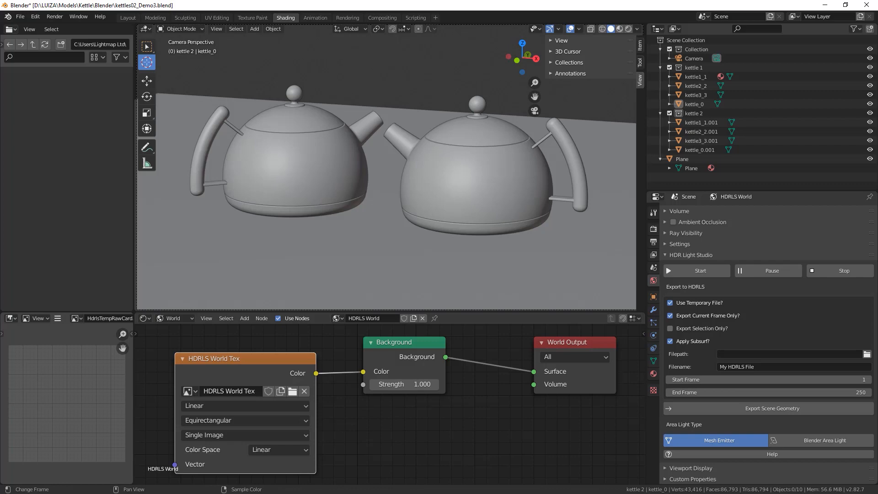
Step: Switch to HDR Light Studio and look through the options for loading a window layout
key(alt+Tab)
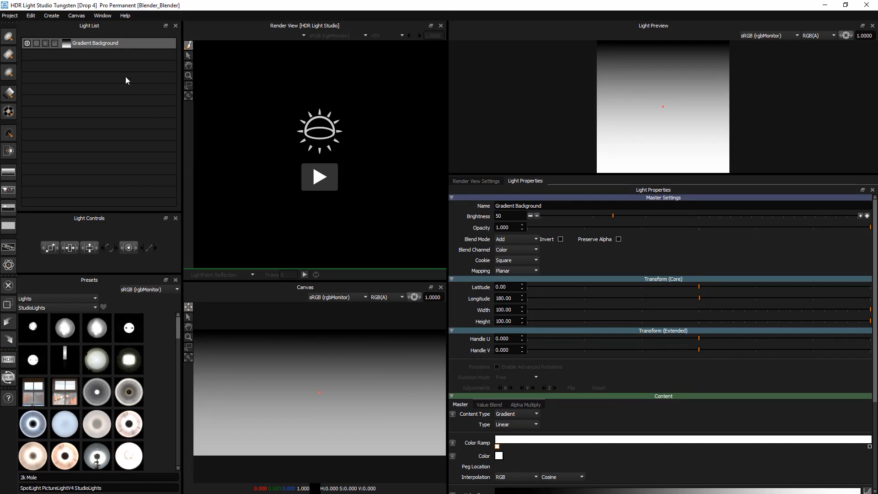
click(101, 17)
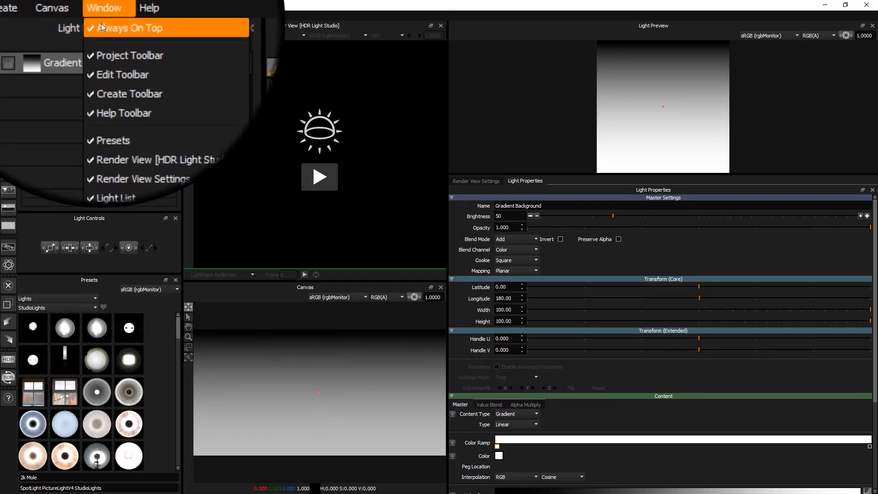
mouse_move(117, 174)
mouse_move(182, 174)
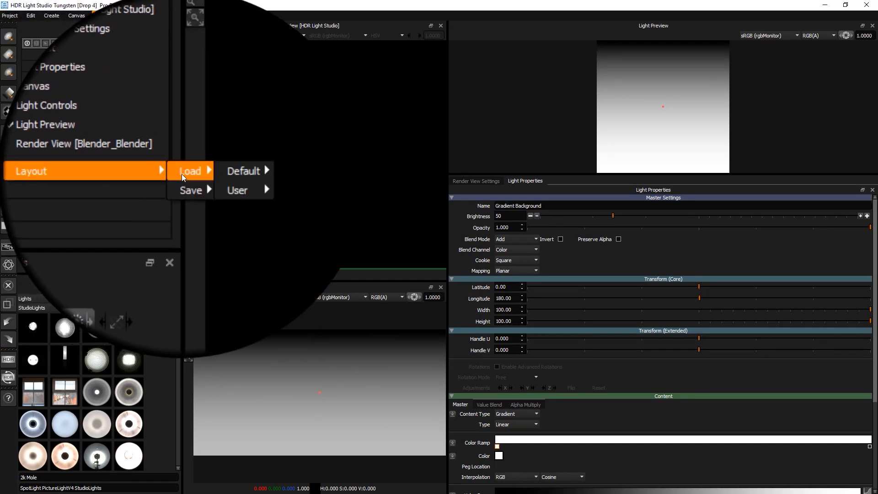
mouse_move(215, 175)
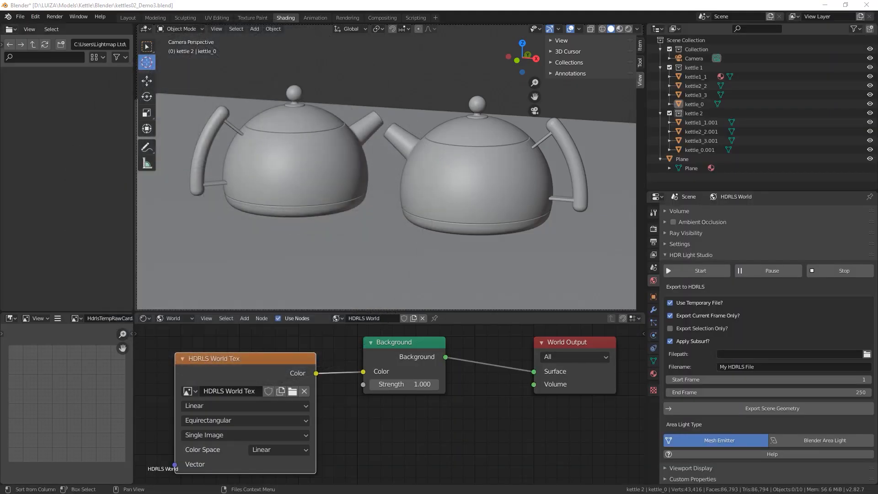
Step: Move the HDR Light Studio window from the other monitor onto the Blender screen and maximize it
drag(0, 113, 564, 100)
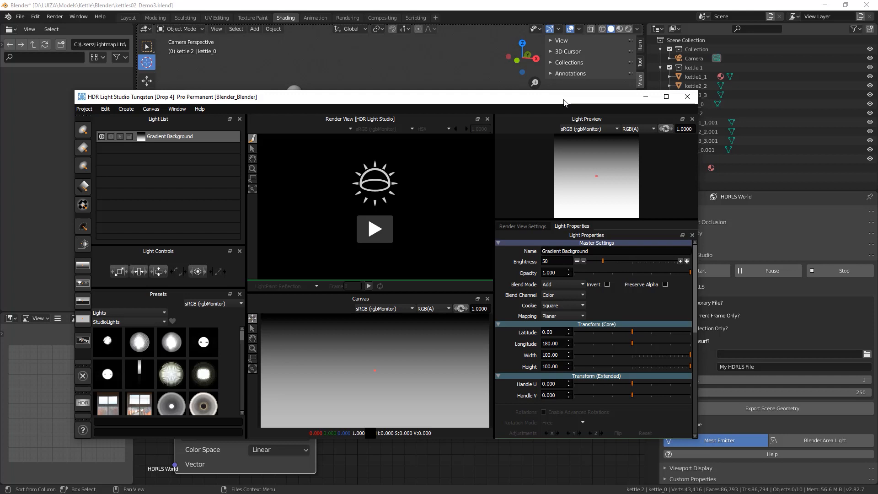
drag(564, 99, 590, 1)
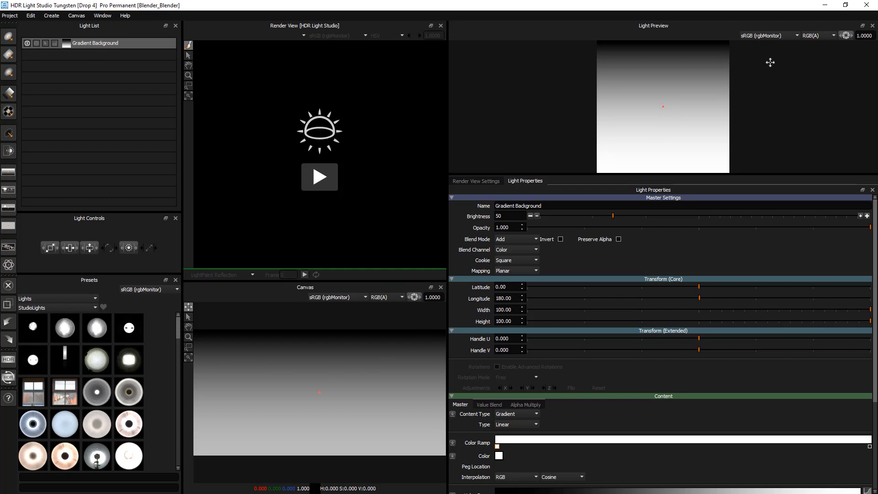
Step: Switch to Blender and set the 3D viewport shading to the rendered preview
click(825, 5)
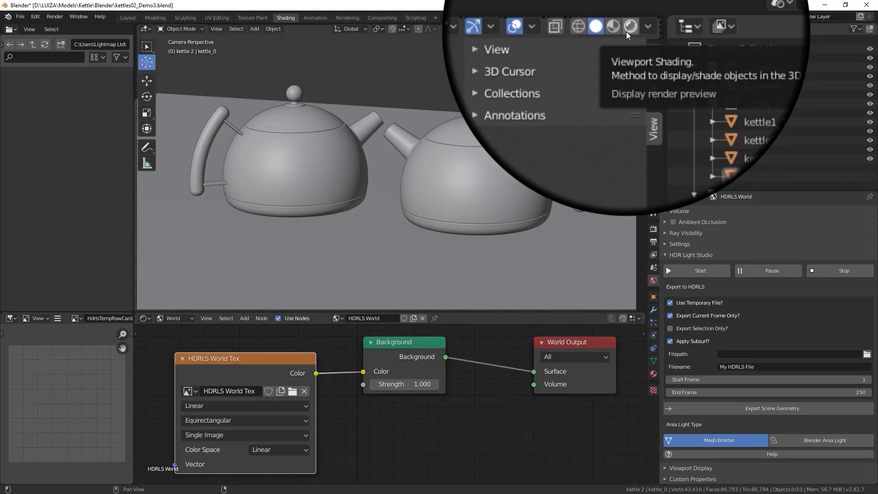
click(626, 32)
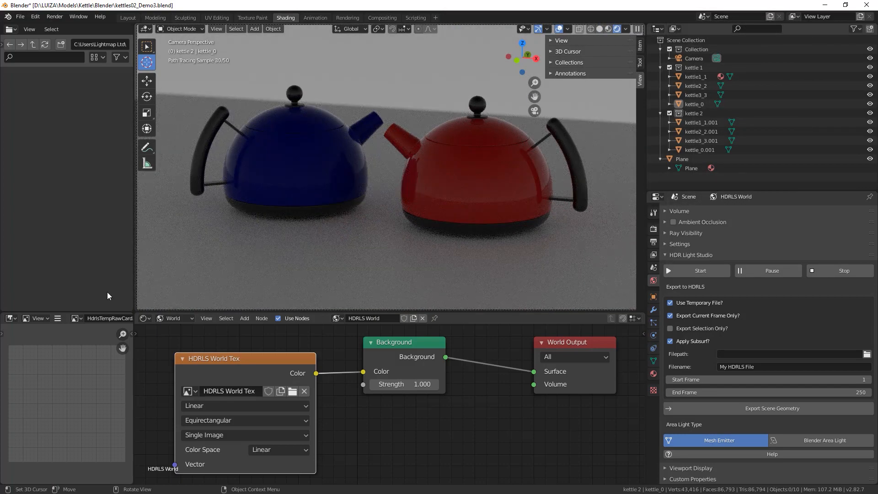
Step: Switch to HDR Light Studio, restore its window down and resize it to a full-height strip covering the left half of the screen
key(alt+Tab)
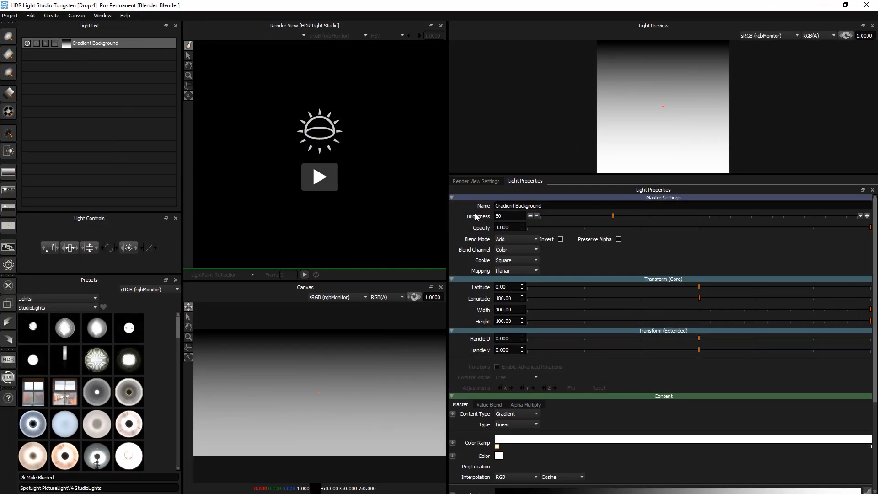
click(846, 5)
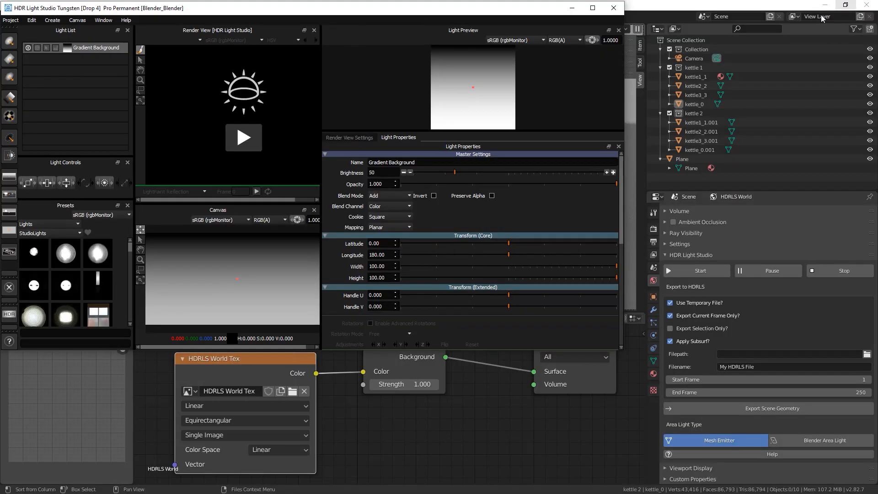
drag(621, 350, 419, 493)
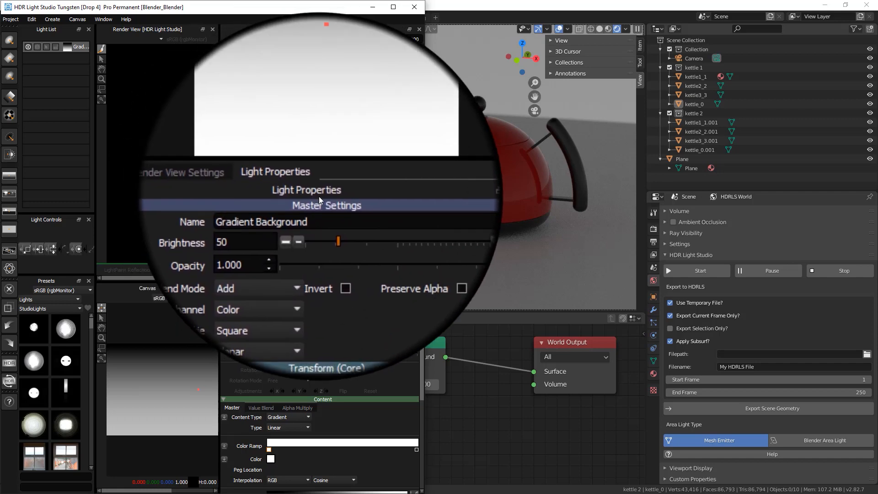
Step: Float Light Properties over Blender's properties area and dock Render View Settings as a tab beside Presets
drag(307, 195, 754, 206)
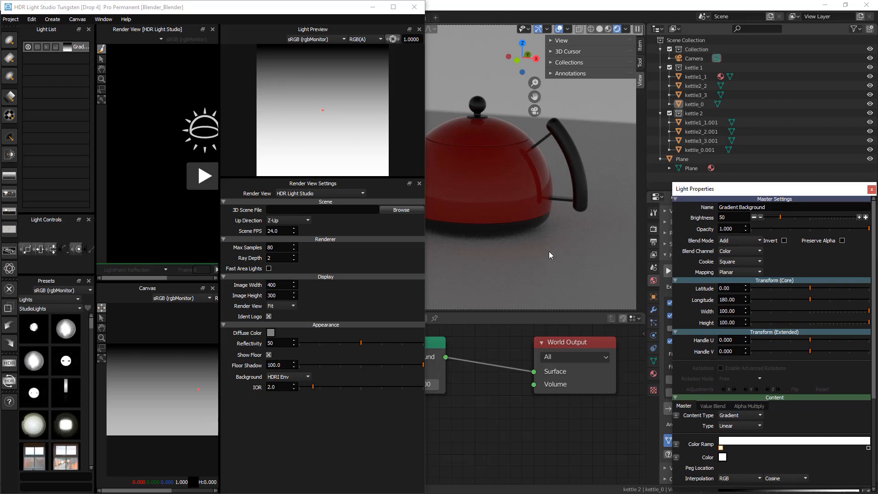
click(303, 185)
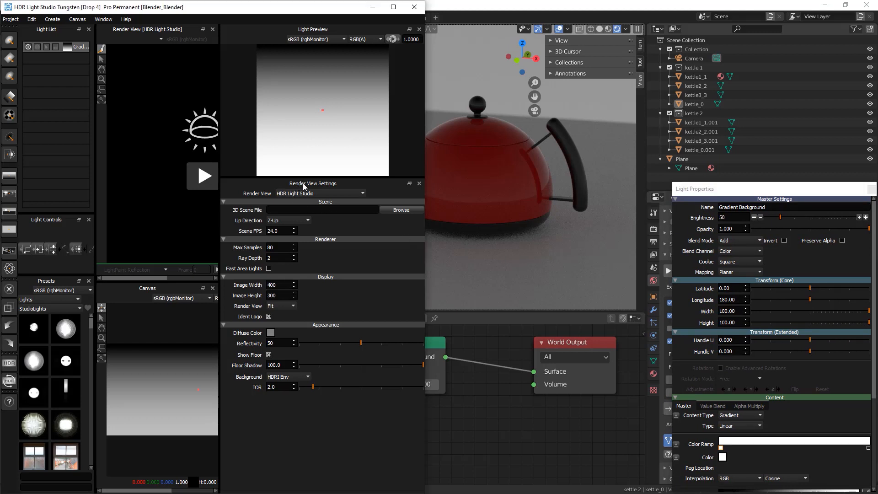
drag(304, 184, 55, 321)
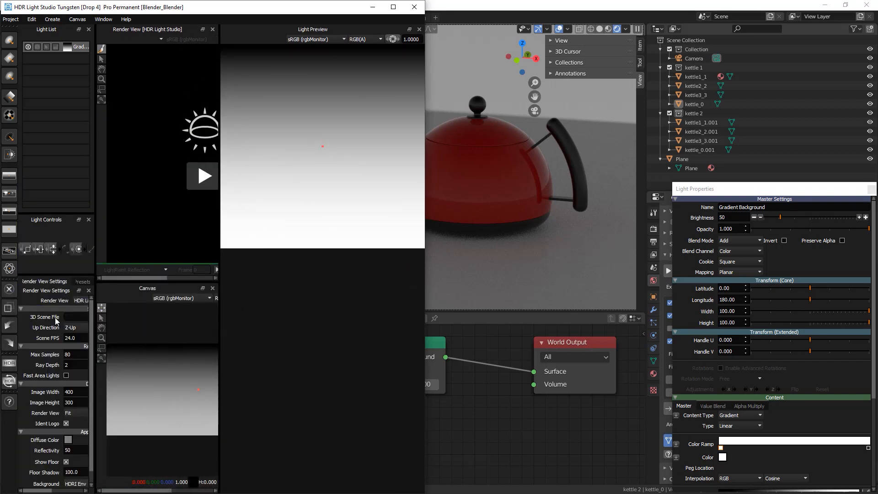
click(91, 283)
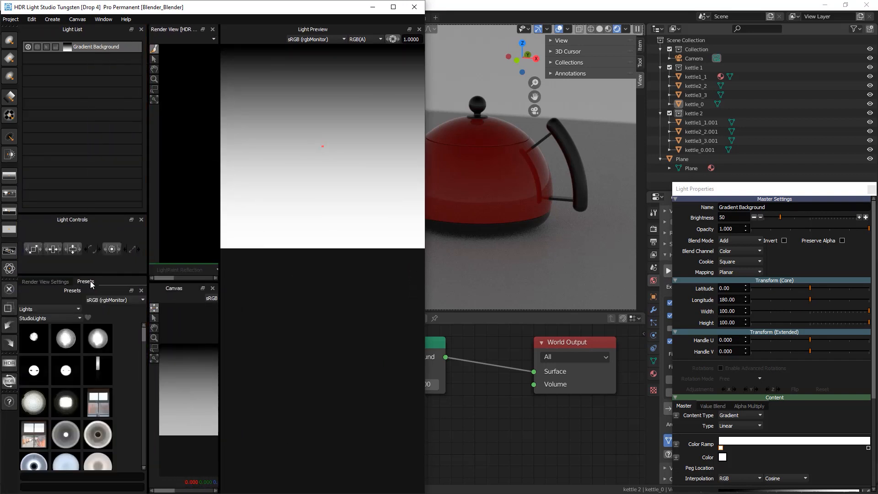
click(54, 284)
click(87, 285)
Step: Adjust the docked column widths, float Light Preview at the upper right of the screen, and extend Light Properties directly beneath it
drag(218, 316, 326, 311)
drag(218, 314, 172, 315)
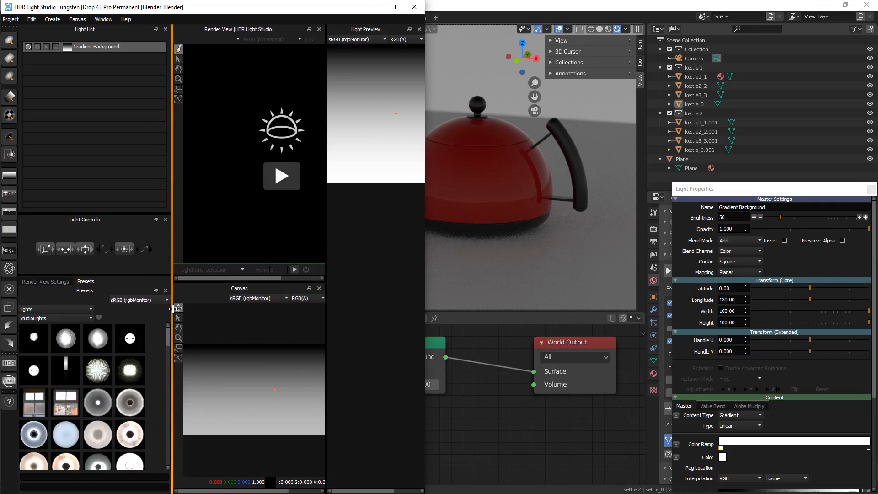
double_click(363, 30)
drag(390, 21, 703, 17)
drag(769, 473, 873, 95)
drag(782, 182, 783, 94)
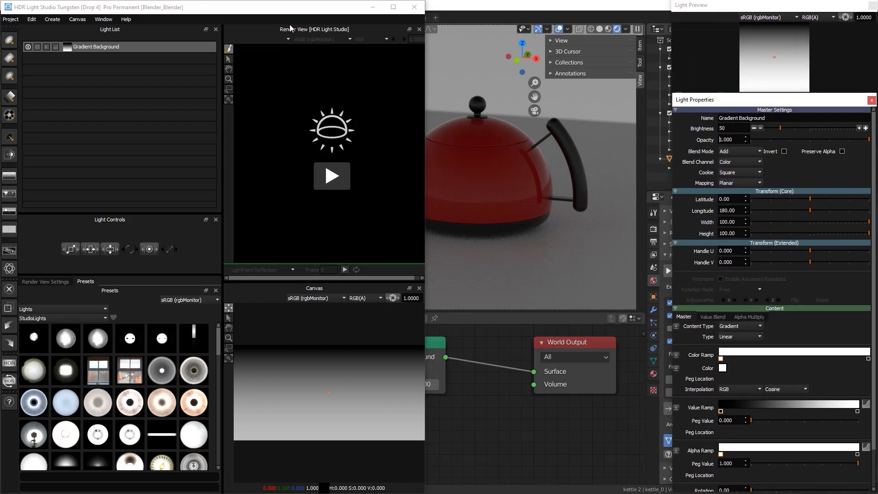
Step: Float the Render View and Canvas panels below Blender's viewport and narrow the main HDR Light Studio window
drag(292, 28, 529, 311)
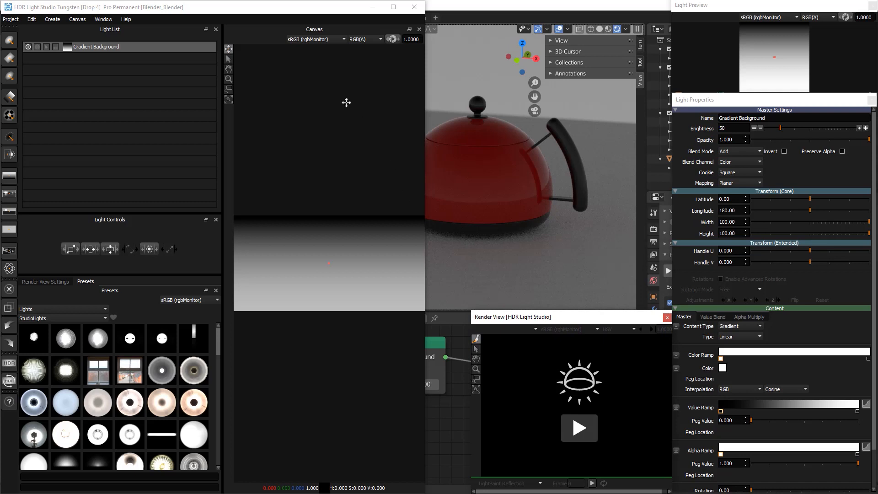
drag(315, 30, 588, 315)
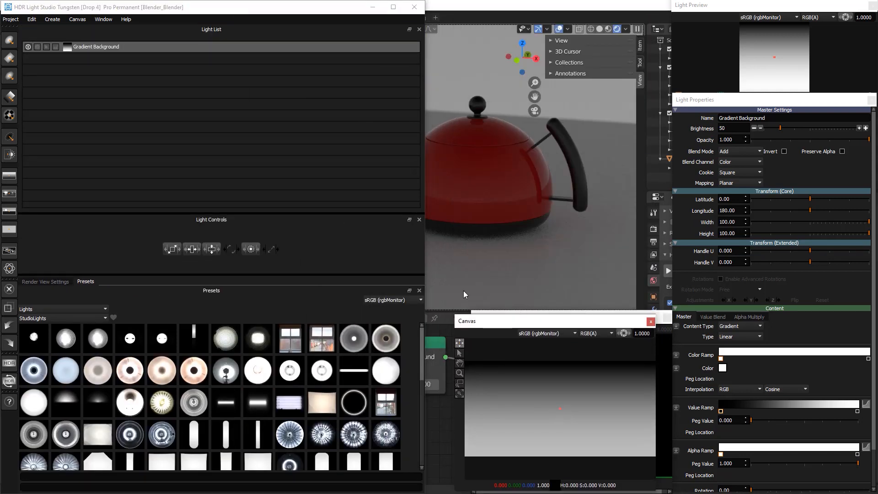
drag(425, 253, 189, 261)
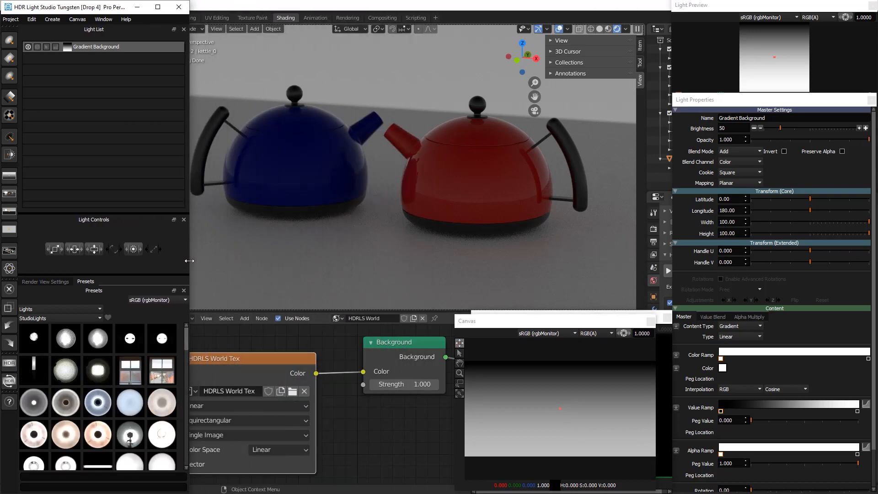
Step: Fit Canvas and Render View side by side below the viewport, widen the main window up to Canvas and make Presets taller
drag(491, 323, 469, 320)
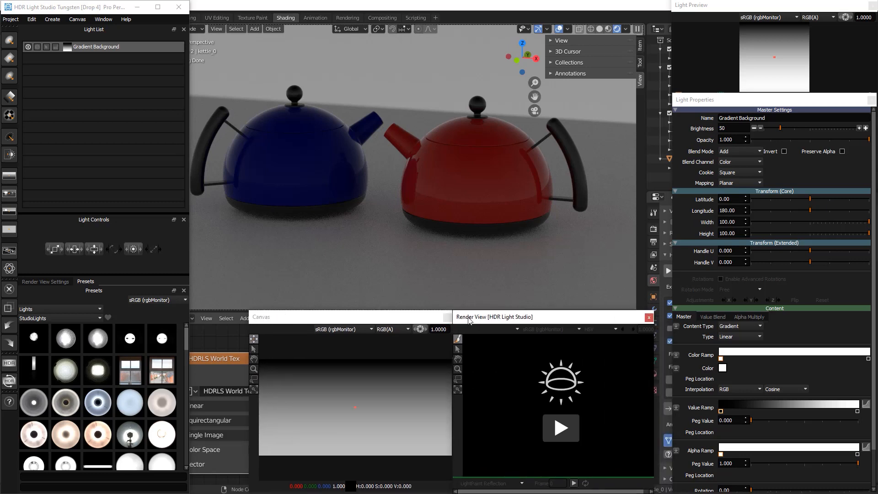
drag(653, 364, 672, 365)
drag(529, 320, 530, 319)
click(416, 317)
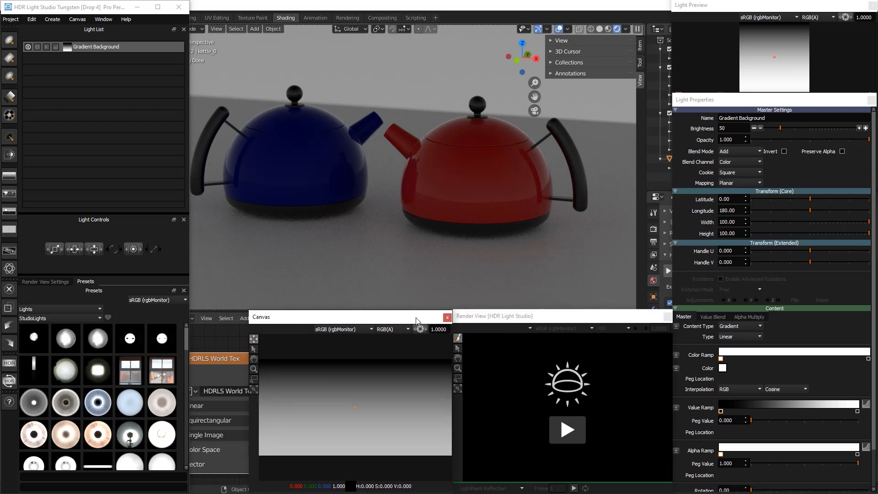
drag(249, 446, 242, 445)
drag(189, 422, 250, 409)
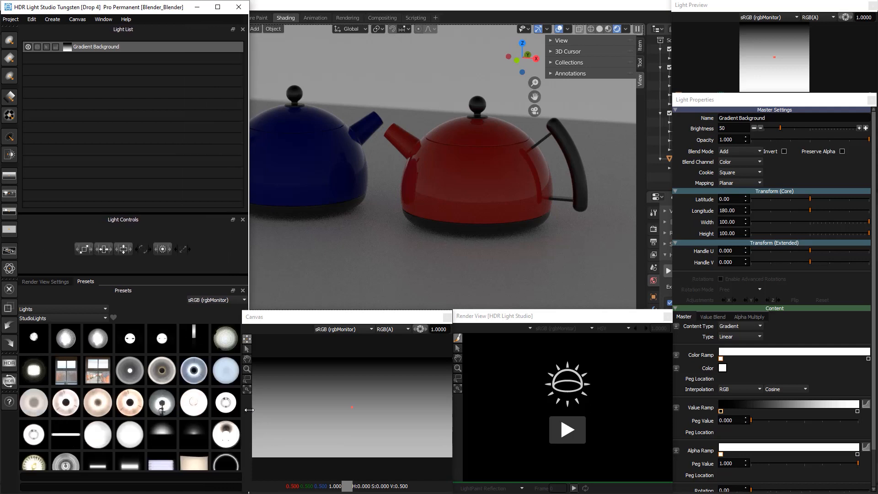
drag(192, 276, 194, 237)
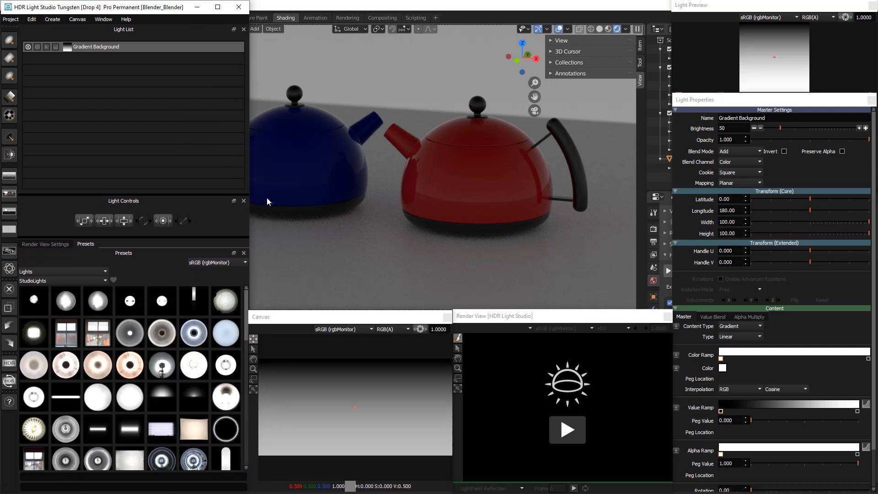
Step: Toggle the Always On Top option for the HDR Light Studio window
click(445, 12)
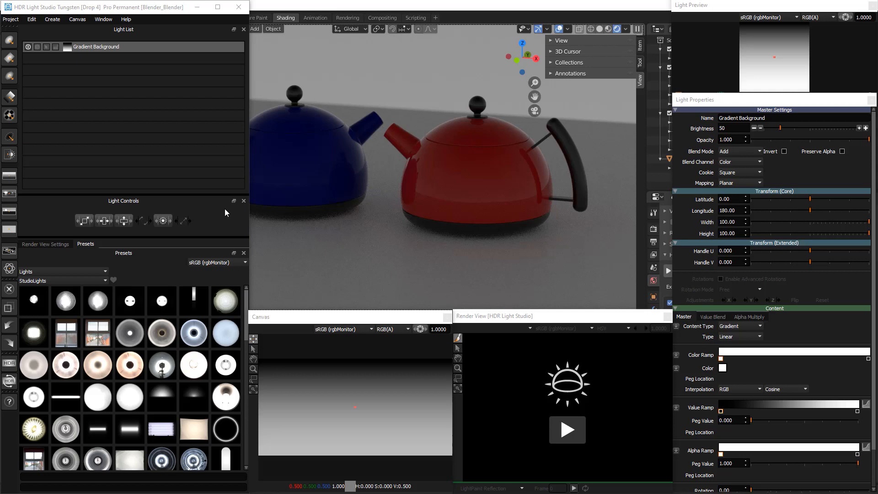
click(103, 19)
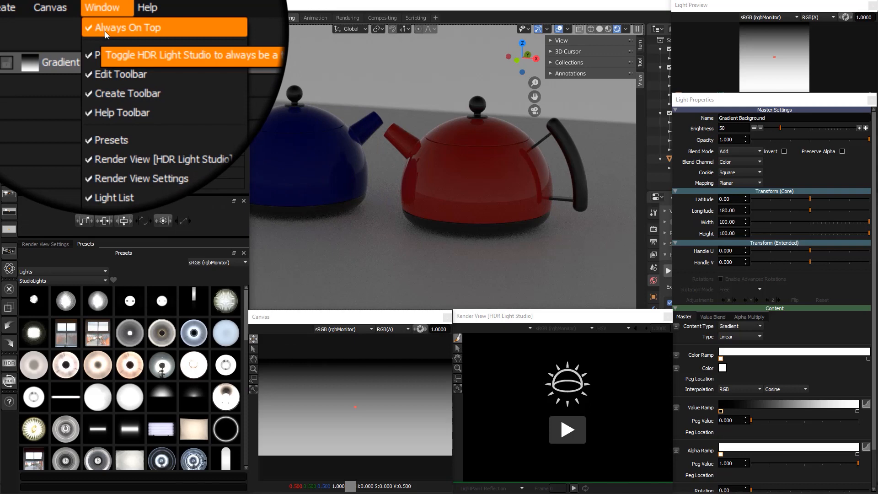
click(106, 28)
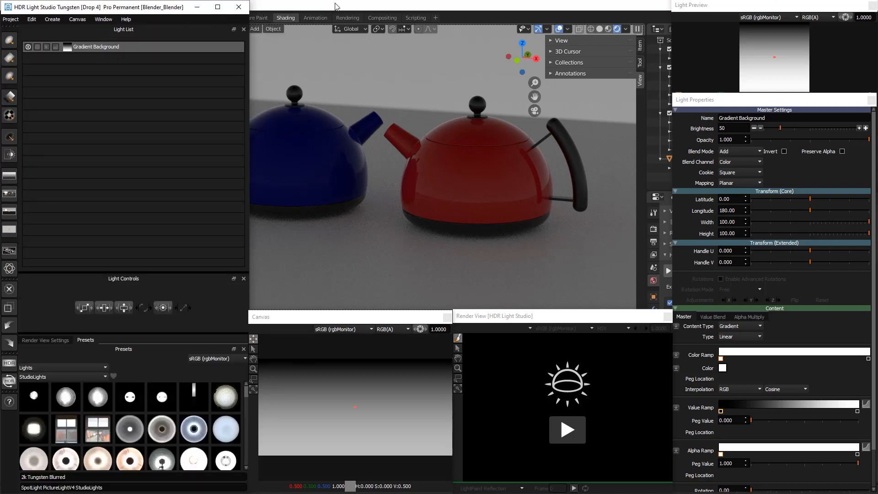
Step: Switch to Blender and resize the areas on both sides of the 3D viewport so both kettles fit in the visible gap
click(349, 9)
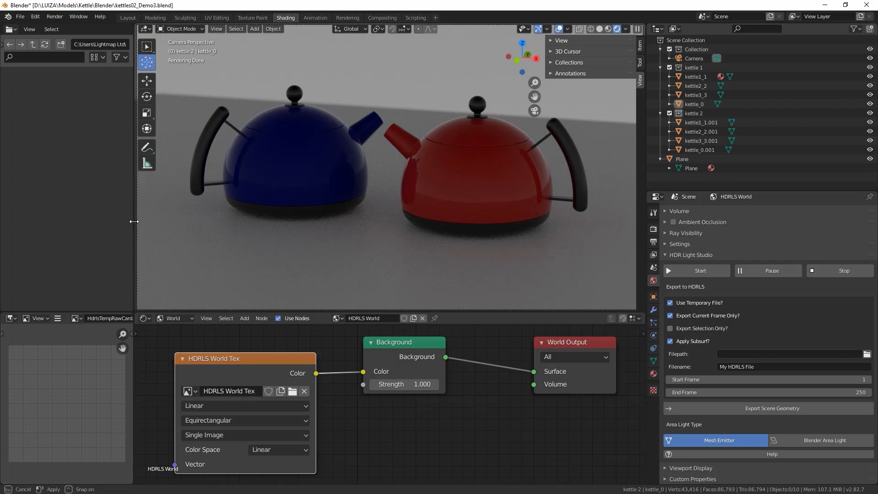
drag(136, 221, 283, 219)
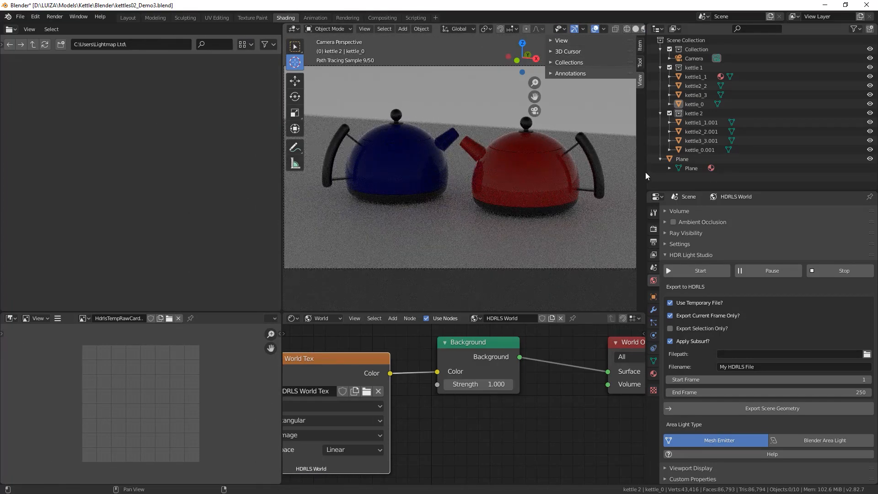
drag(648, 168, 629, 170)
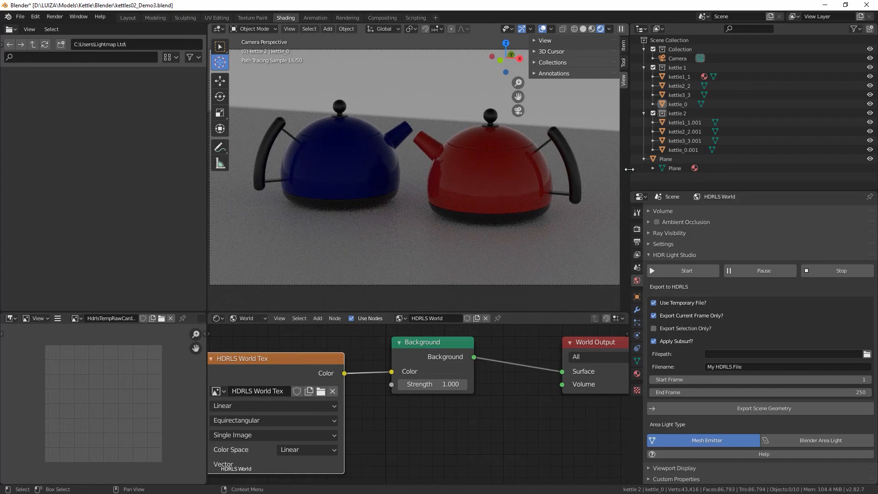
Step: Switch to HDR Light Studio and make the floating Canvas and Render View taller so both reach the lower edge of the rendered image
key(alt+Tab)
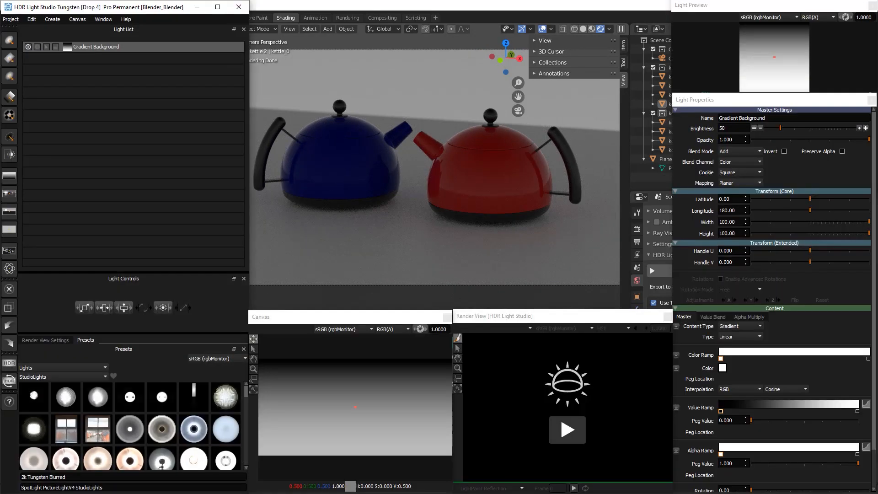
drag(270, 311, 269, 286)
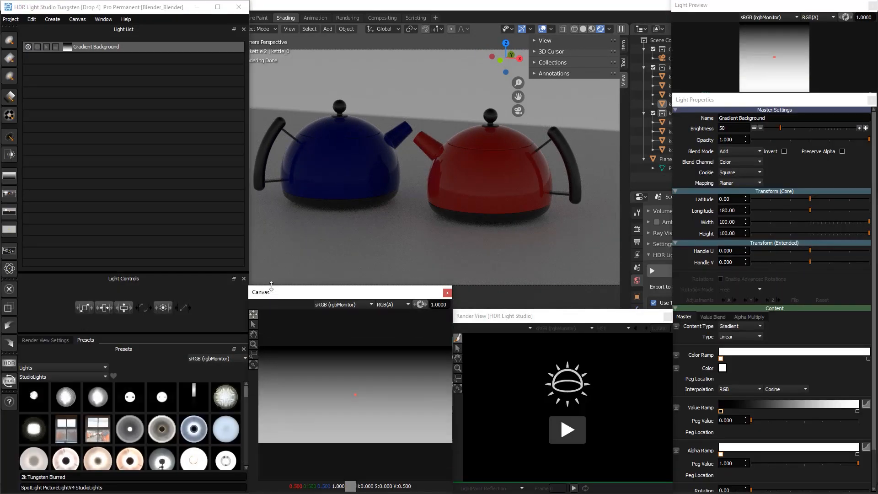
drag(640, 310, 640, 286)
Step: Widen Blender's viewport on both sides so the kettle render fills the gap between the main HDR Light Studio window and Light Properties
click(467, 5)
drag(629, 162, 682, 161)
drag(255, 210, 245, 210)
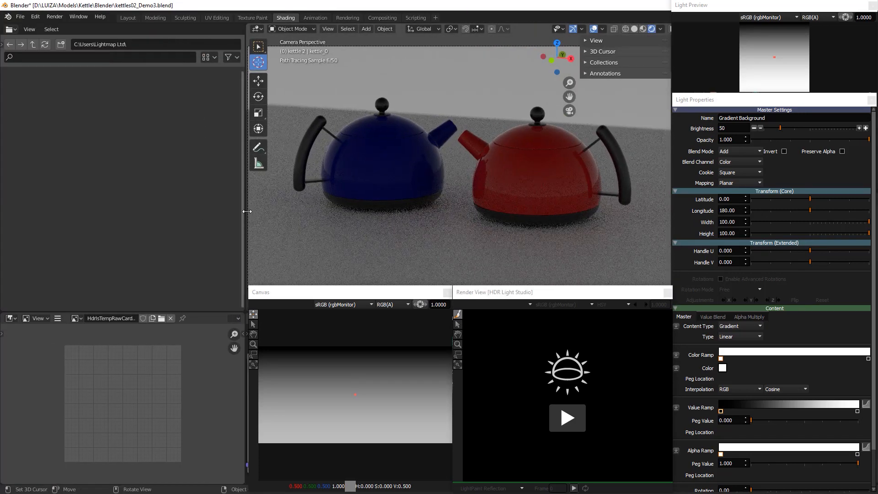
Step: Return to HDR Light Studio and enlarge the Presets panel by shortening the Light List above it
key(alt+Tab)
drag(672, 259, 671, 259)
drag(205, 332, 211, 226)
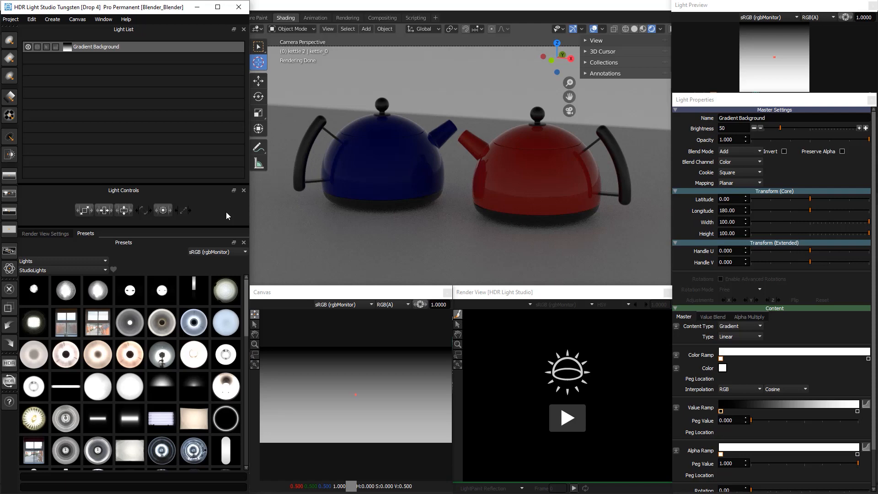
Step: Save the current window layout in the first user preset slot as "My Blender Layout"
click(103, 20)
mouse_move(167, 177)
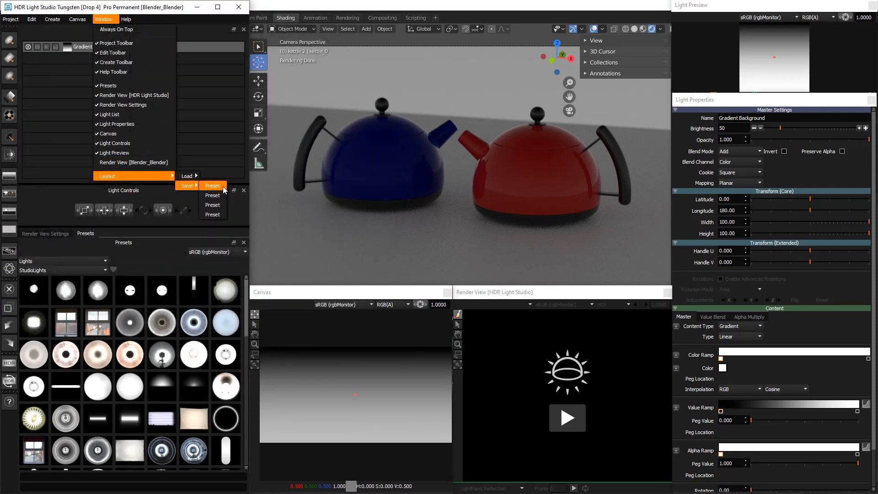
click(223, 185)
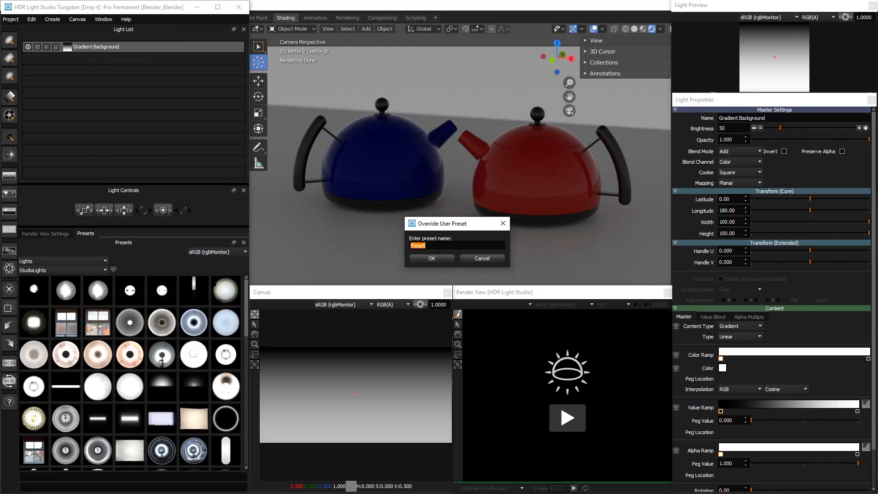
text(My Blender Layout)
click(441, 259)
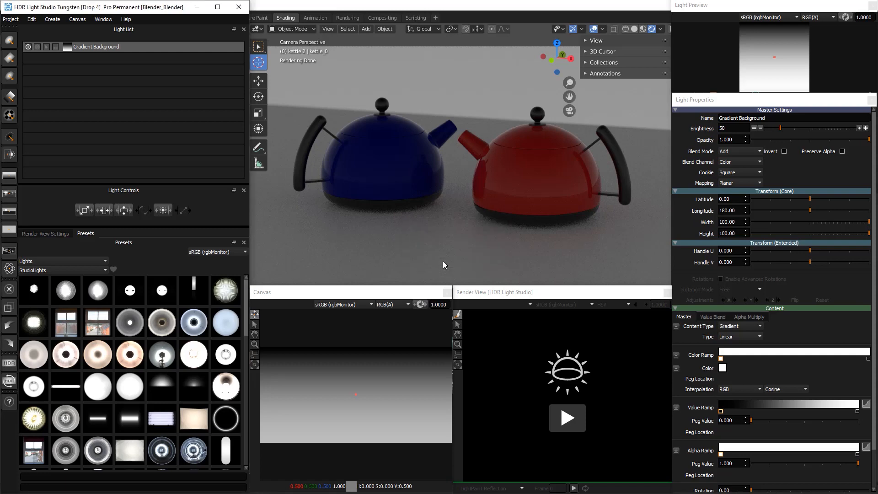
Step: Load the default Blender layout and maximize the HDR Light Studio window
click(103, 20)
mouse_move(192, 176)
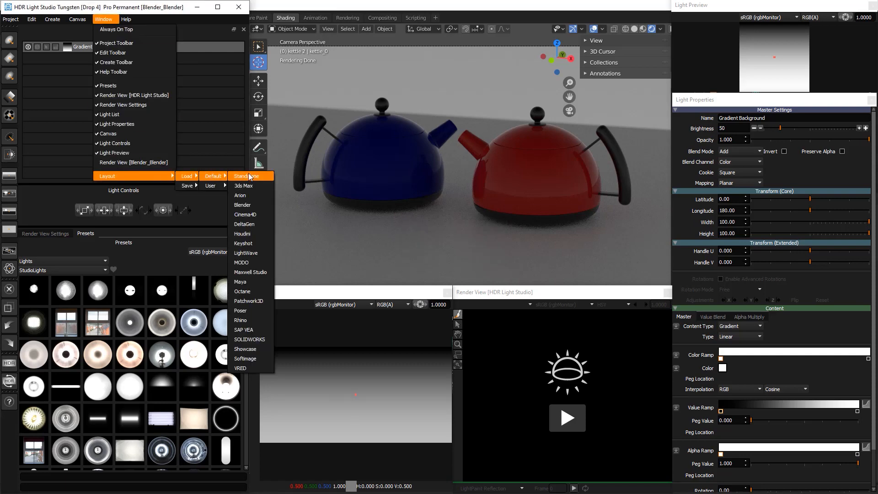
click(251, 205)
double_click(639, 23)
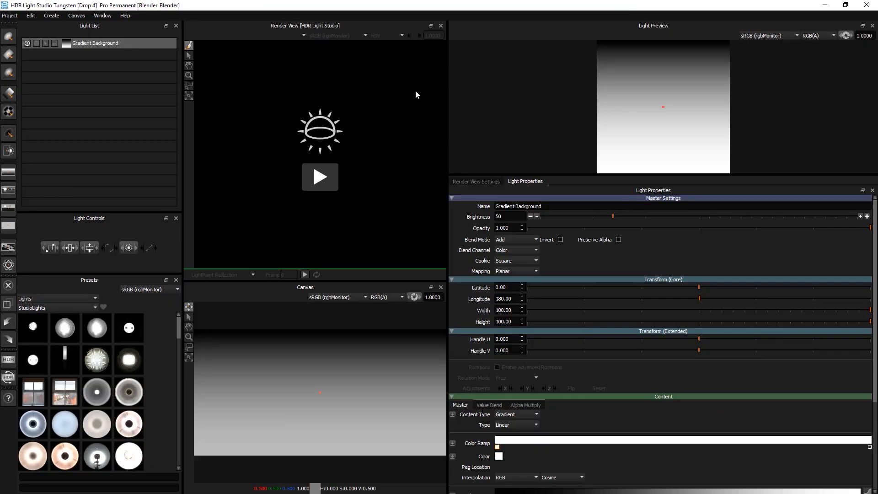
Step: Load the saved user layout "My Blender Layout"
click(102, 15)
mouse_move(150, 173)
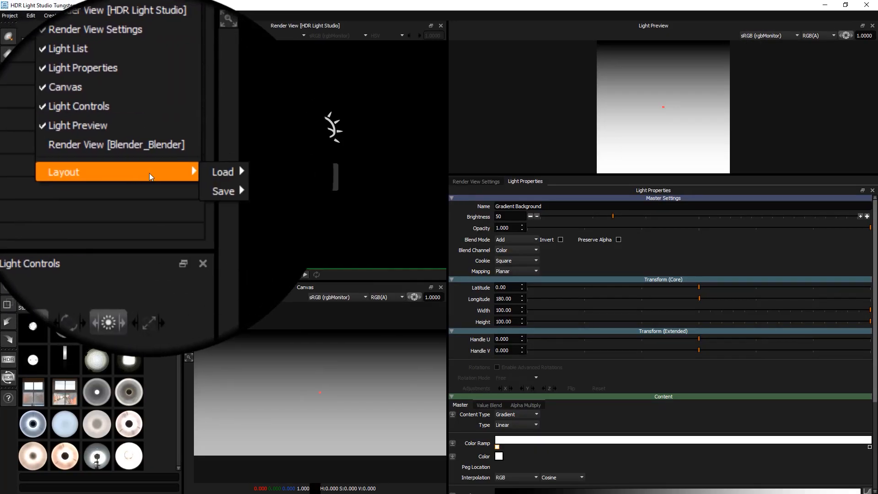
mouse_move(192, 172)
mouse_move(218, 183)
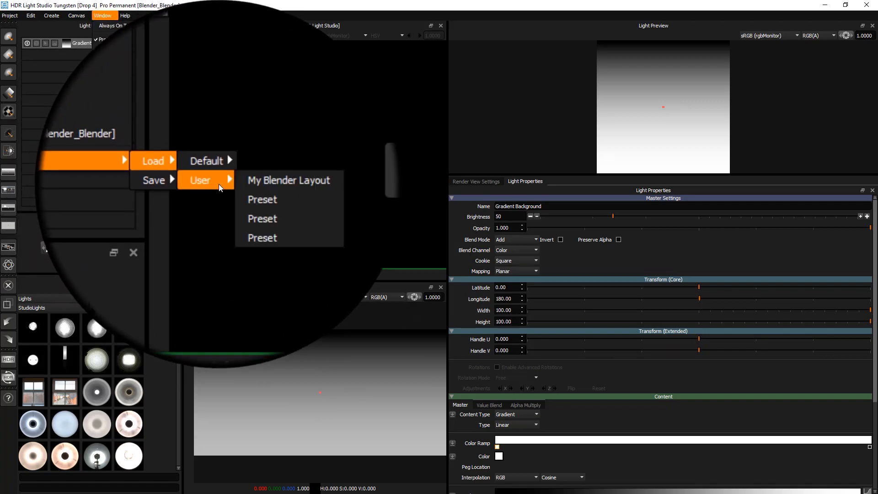
click(249, 185)
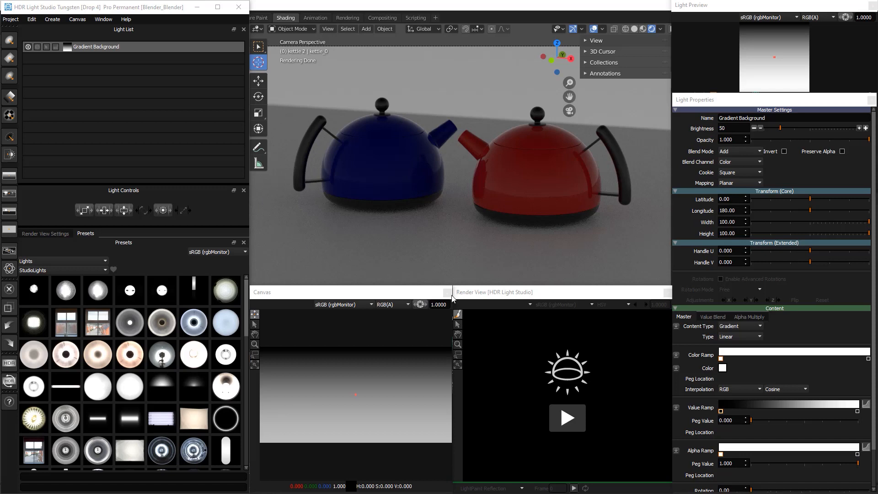
Step: Start the HDR Light Studio Render View and import the scene with the Generate and import geometry option
click(569, 422)
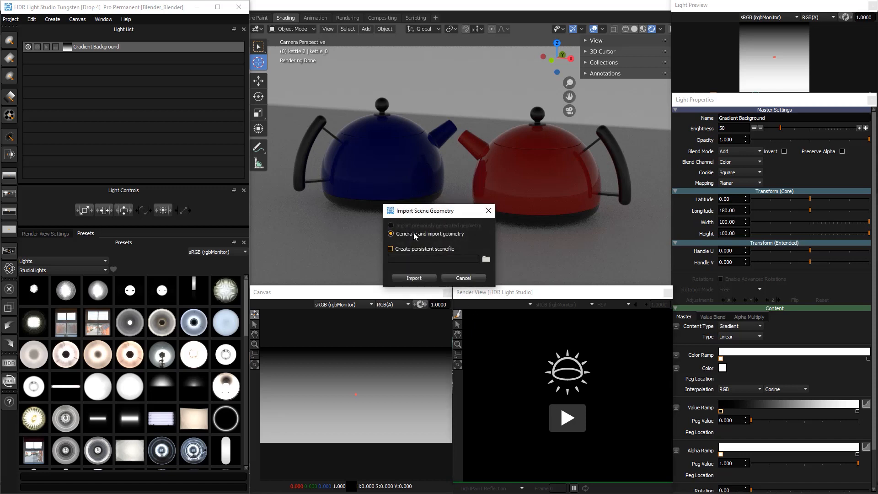
click(414, 278)
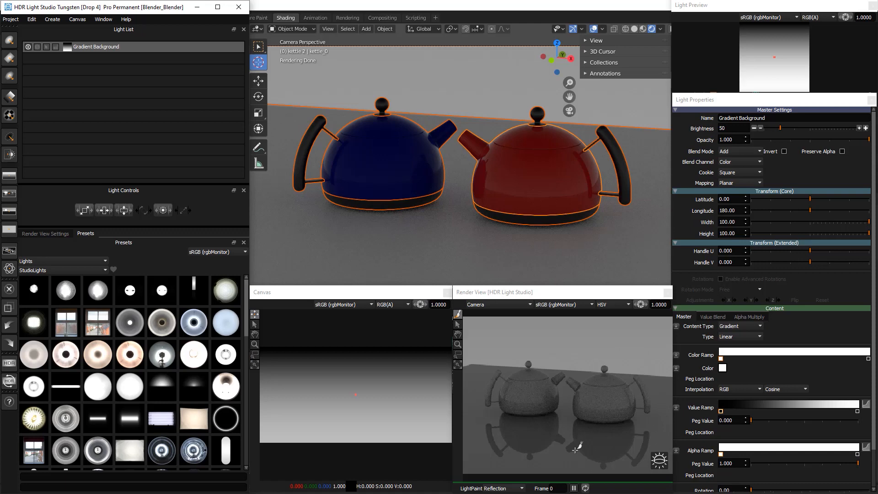
click(457, 14)
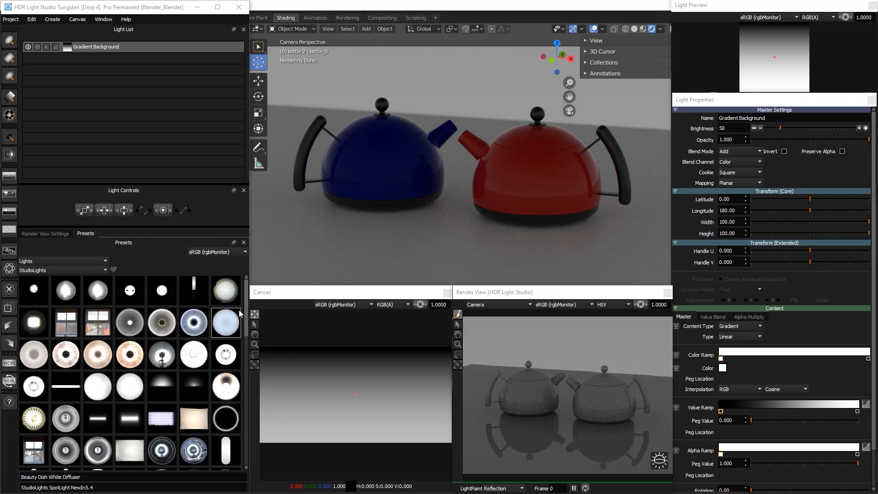
Step: Add the Medium Softbox Diffused preset to the canvas and LightPaint its reflection onto the front of the red kettle
drag(245, 339, 246, 338)
scroll(137, 366, down, 3)
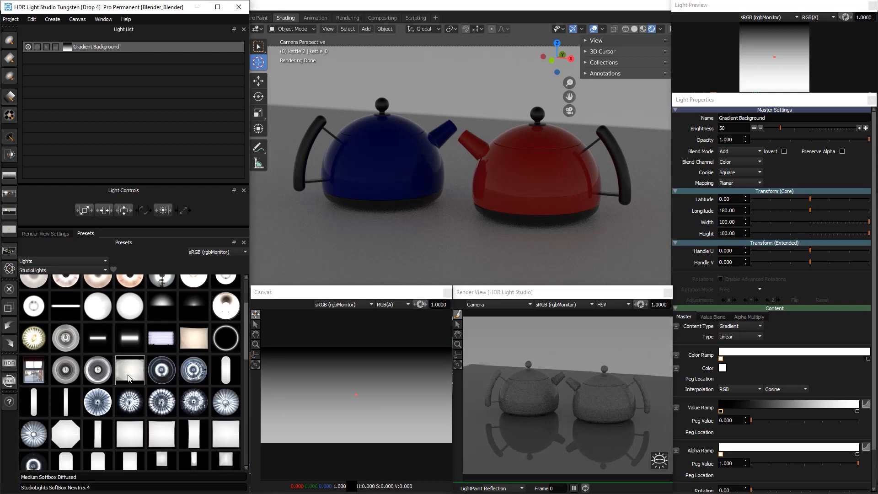
drag(131, 372, 311, 372)
drag(582, 394, 606, 396)
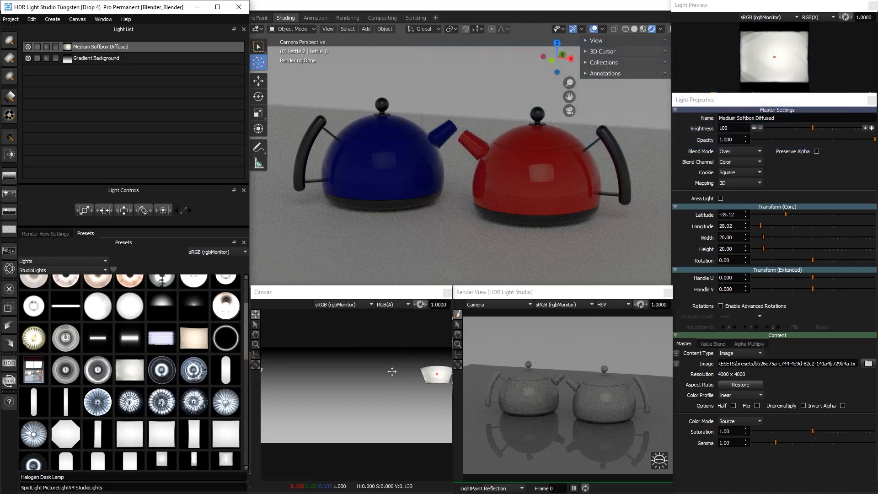
Step: Use LightPaint in the Render View to move the softbox reflection to the right side of the red kettle's body
click(459, 419)
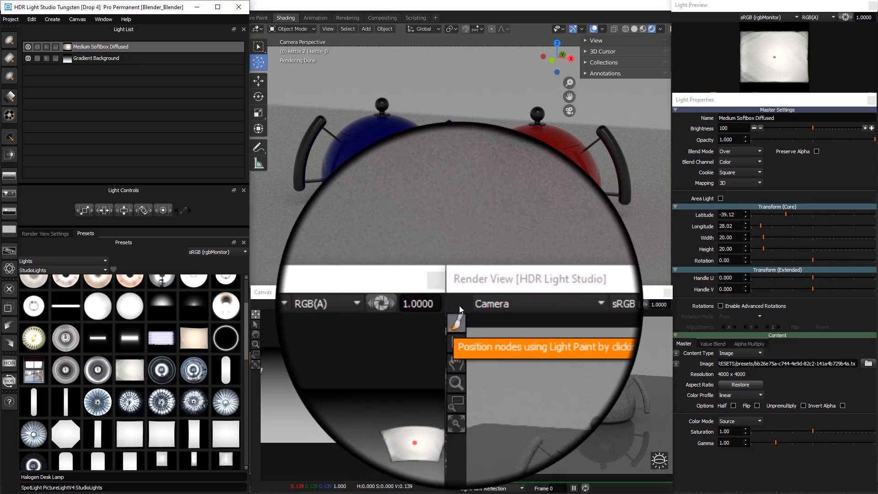
click(457, 314)
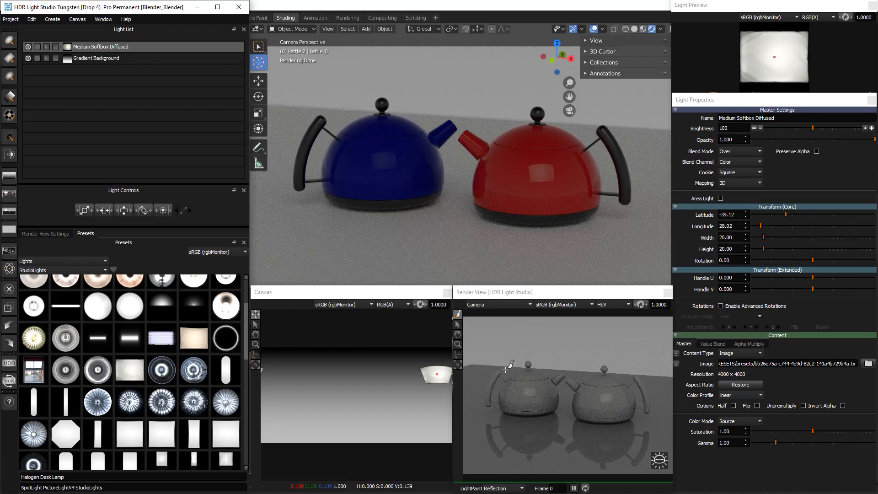
click(589, 399)
drag(589, 399, 621, 394)
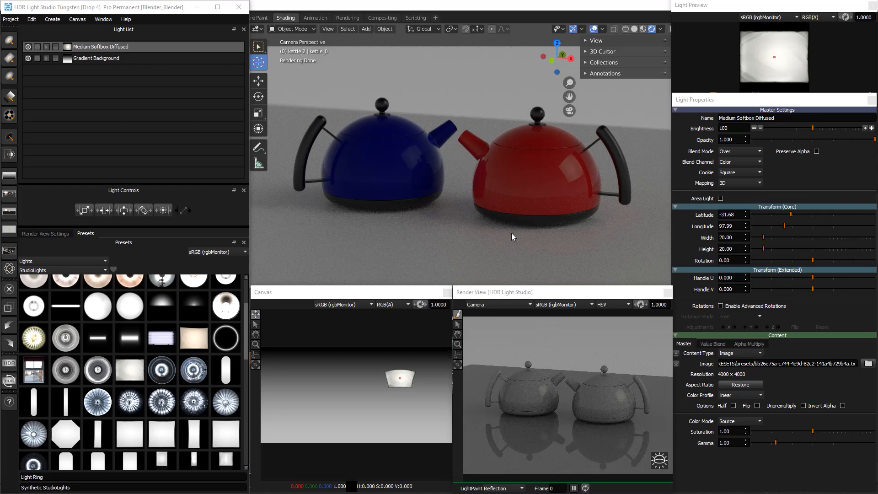
Step: Switch to Blender, try Blender Area Light as the area light type, and set it back to Mesh Emitter
click(527, 15)
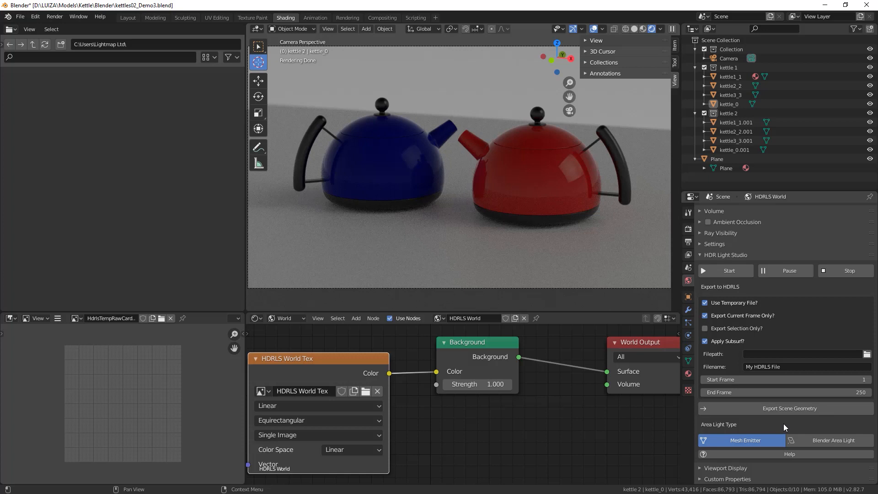
click(808, 440)
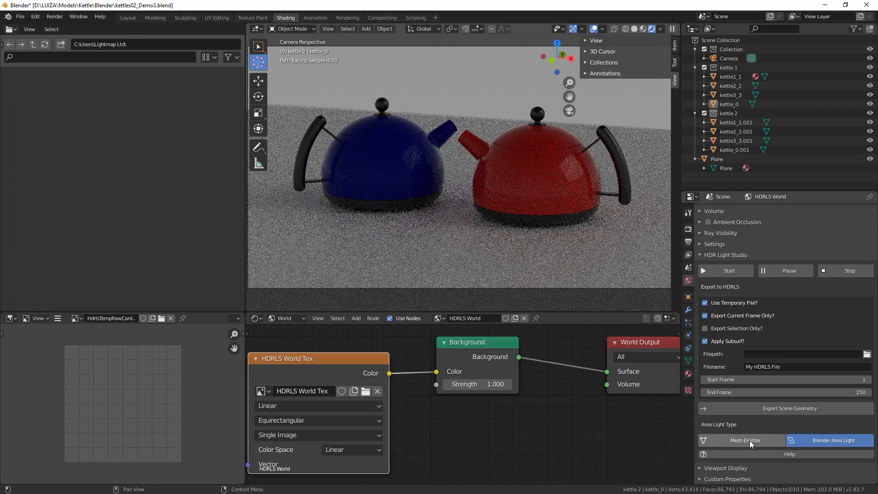
click(749, 440)
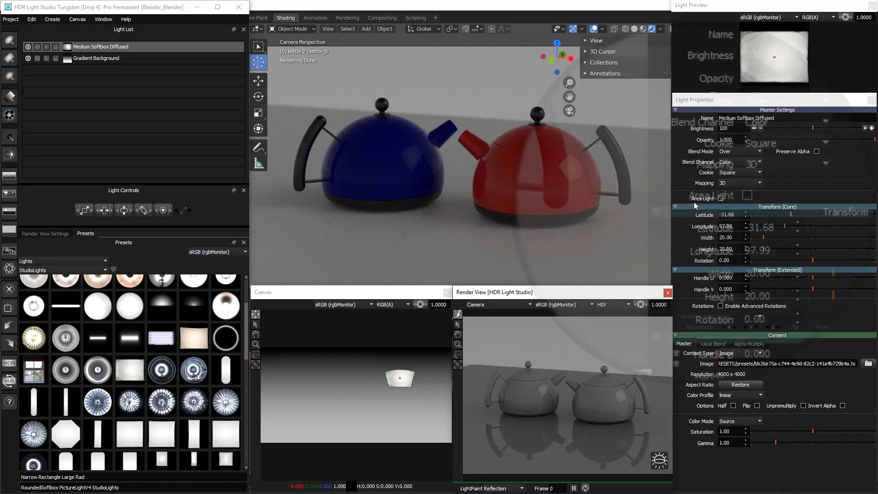
Step: Turn the Medium Softbox Diffused light into an area light and set its brightness to 200
click(746, 196)
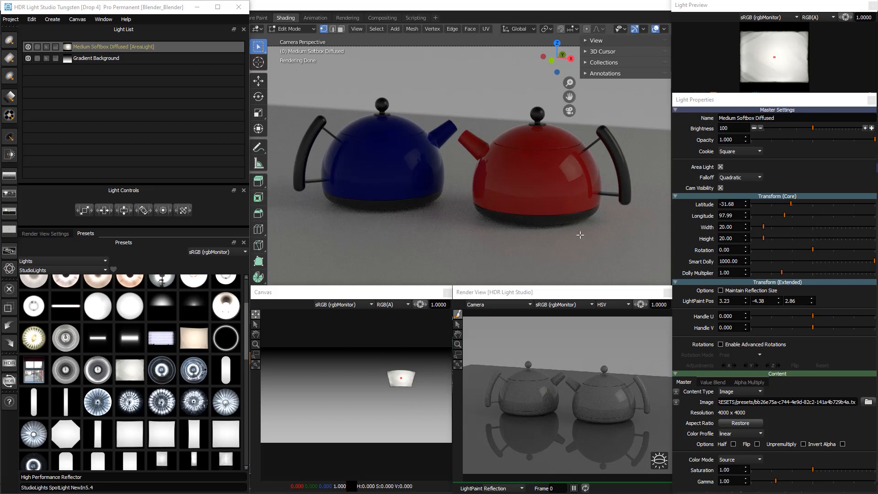
click(870, 128)
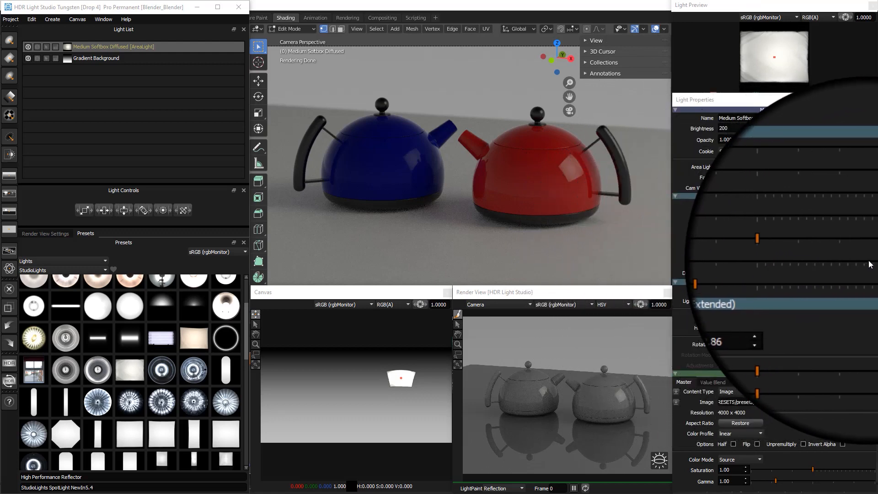
Step: Bring the area light close to the red kettle by reducing its Smart Dolly to about 64
drag(874, 261, 865, 261)
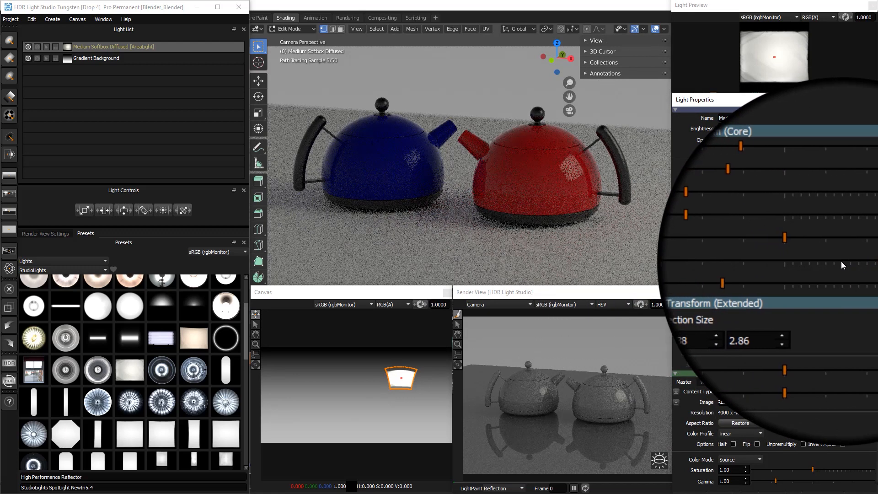
drag(800, 264, 813, 266)
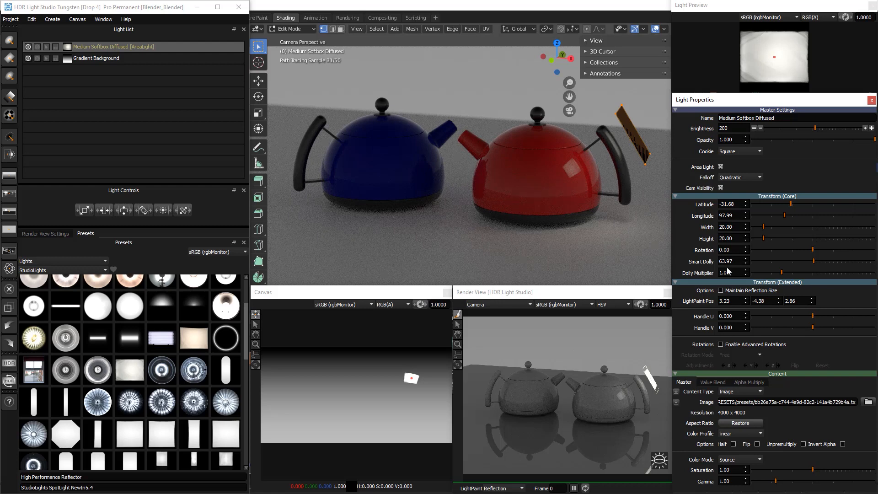
Step: Check the Smart Dolly Scalar setting in the HDR Light Studio preferences and close them
click(40, 20)
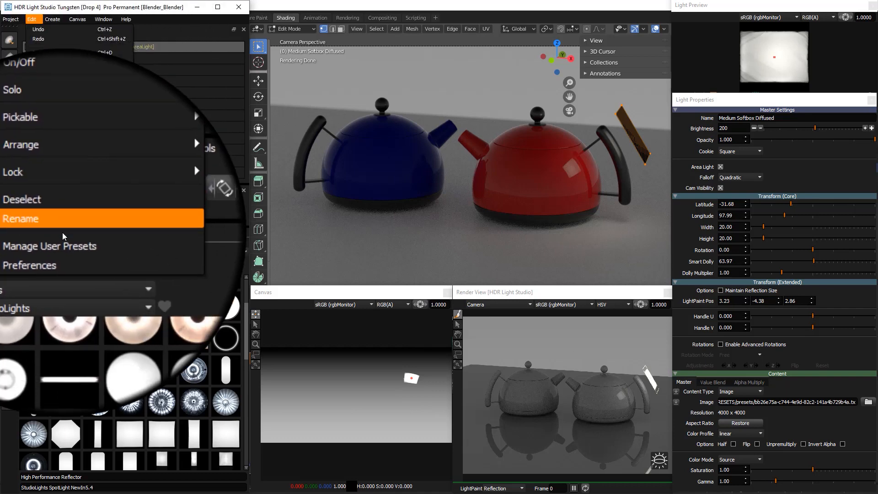
click(65, 250)
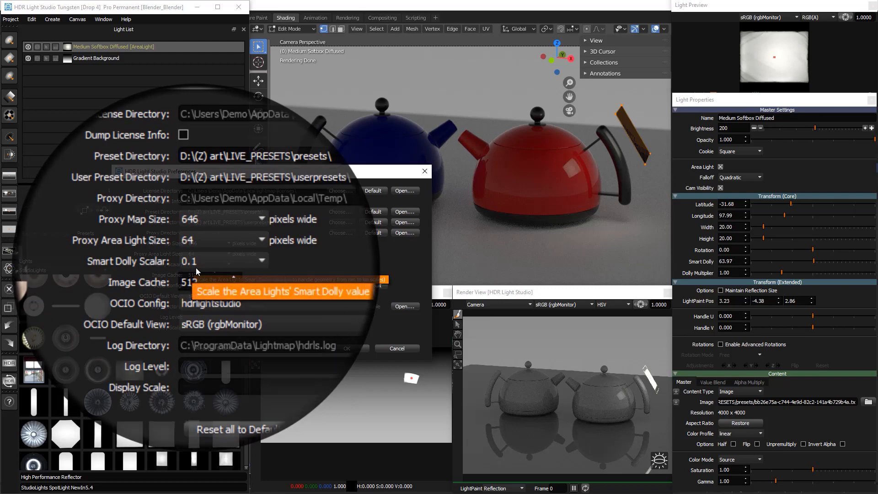
click(347, 349)
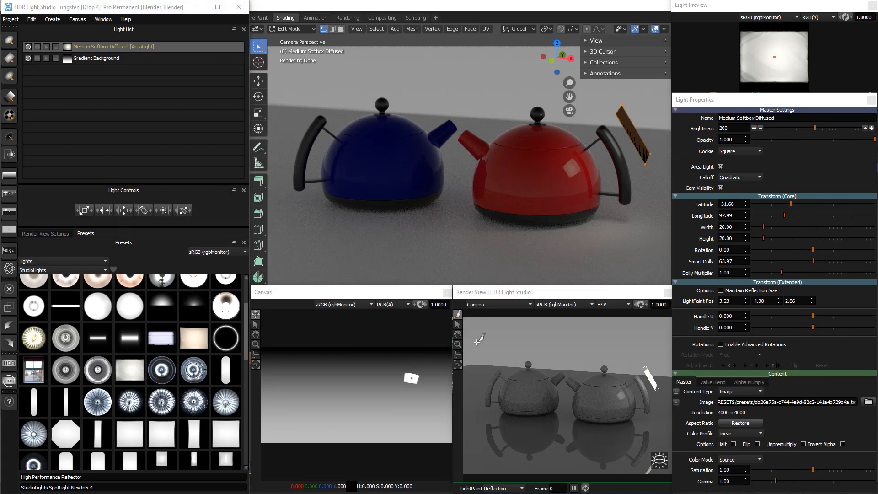
Step: LightPaint the area light onto the spout side of the red kettle so it sits between the two spouts
click(586, 394)
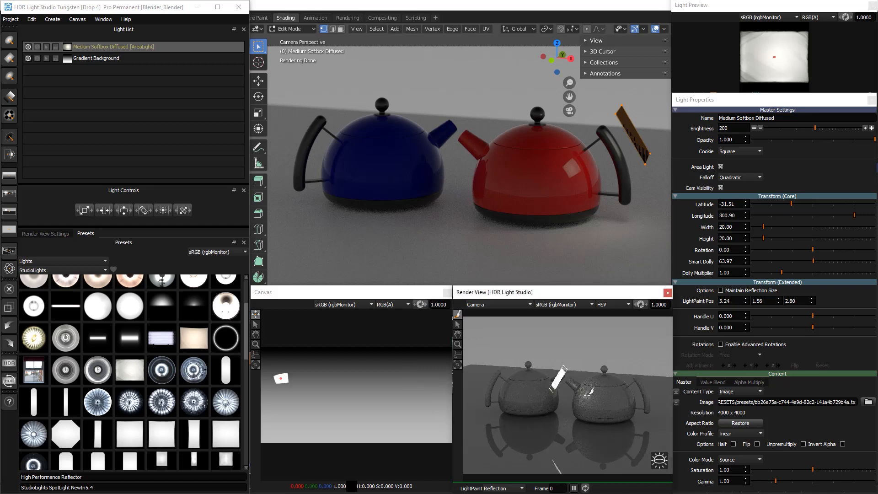
click(605, 394)
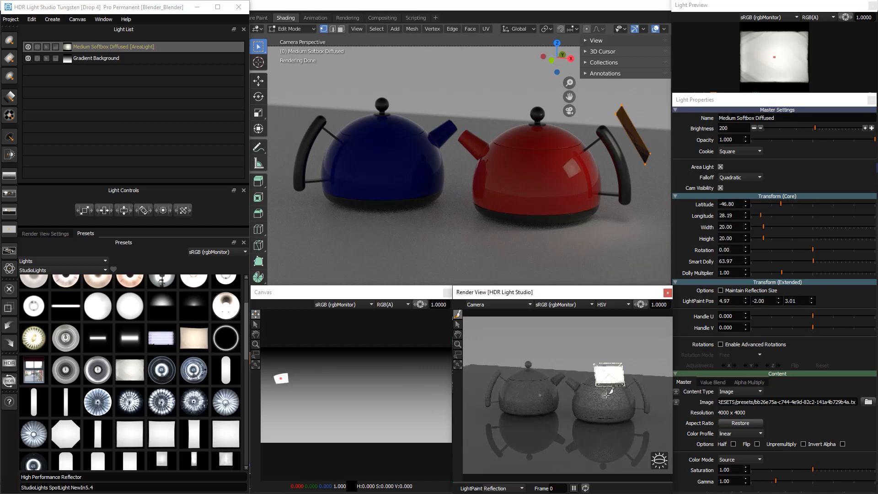
click(589, 390)
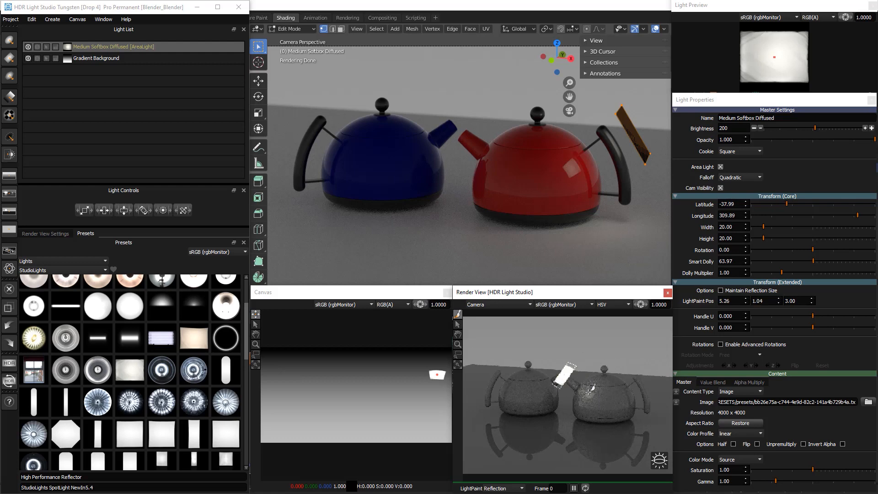
click(595, 405)
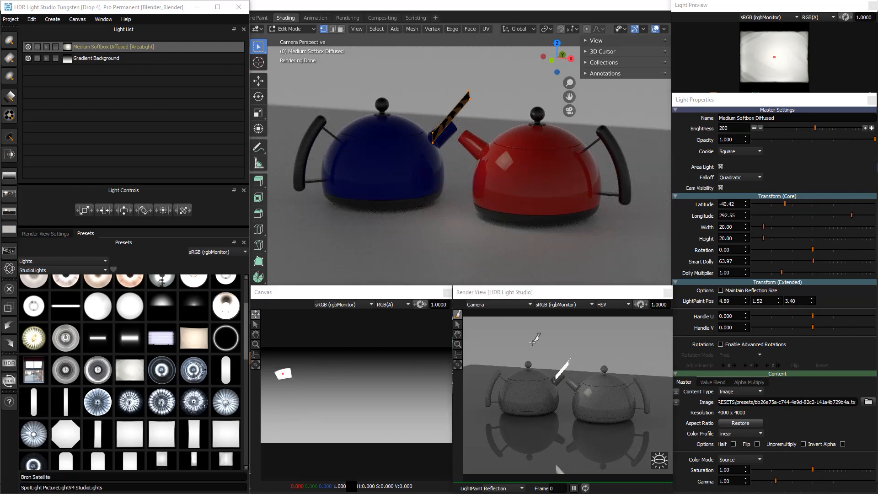
Step: Switch to Blender and examine the Object shader node network of the Medium Softbox Diffused area light
click(459, 8)
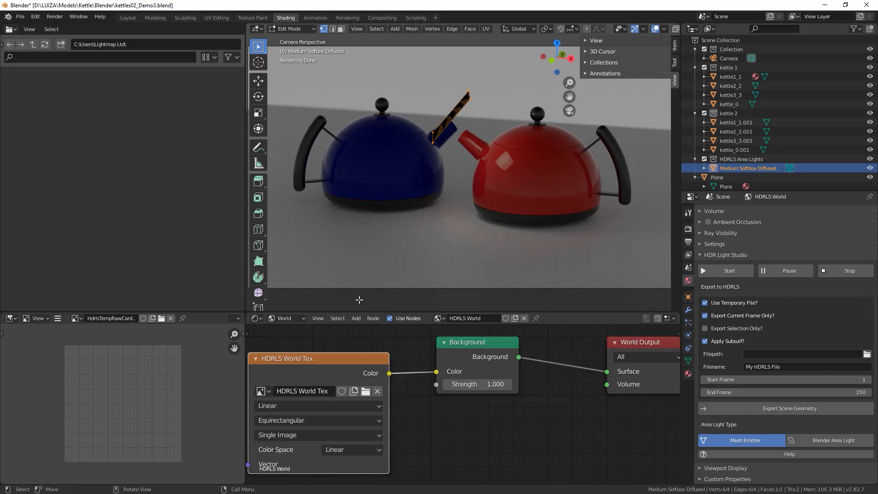
click(295, 318)
click(297, 325)
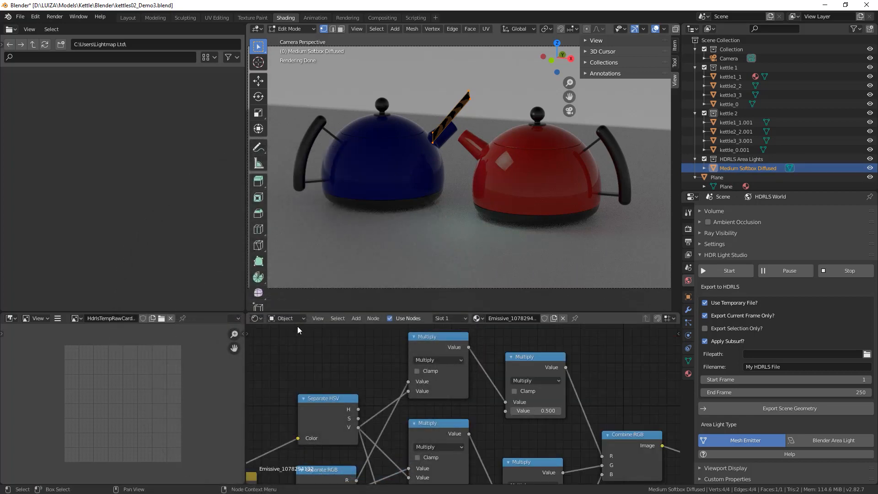
scroll(311, 354, down, 6)
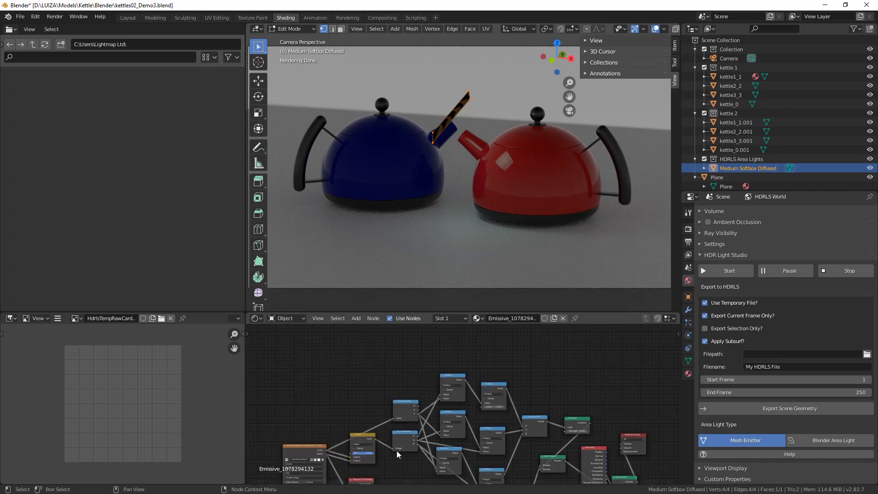
middle_drag(396, 472, 430, 429)
scroll(401, 417, down, 5)
scroll(423, 382, down, 1)
scroll(447, 412, up, 4)
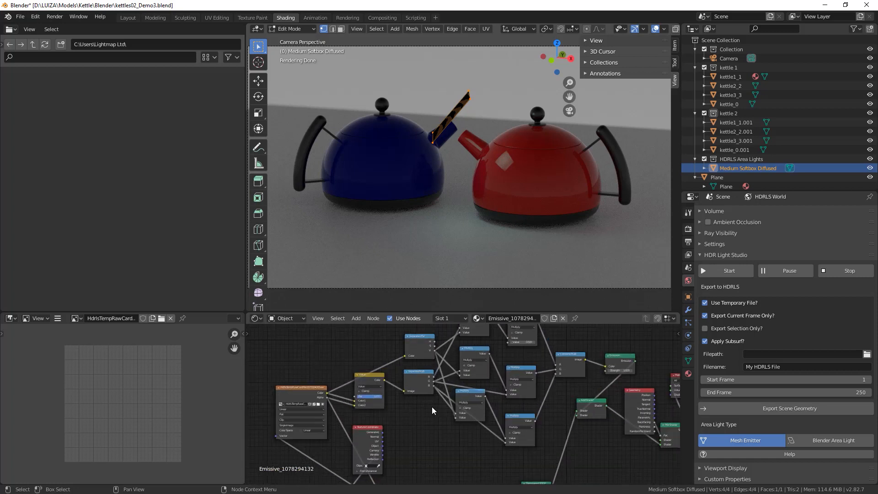
scroll(438, 398, up, 6)
middle_drag(450, 350, 464, 378)
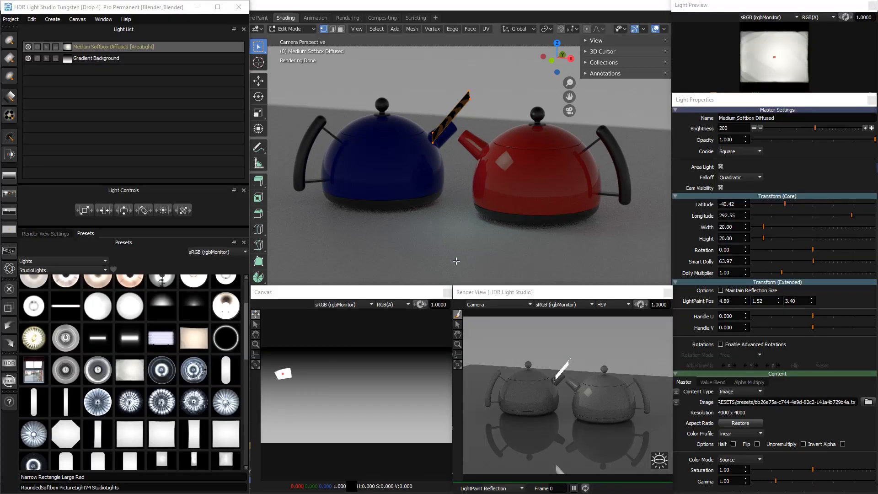
Step: Add a second Medium Softbox Diffused light on the red kettle's handle side at brightness 200, and make both softboxes taller, the new one 32.5 high
drag(130, 370, 621, 396)
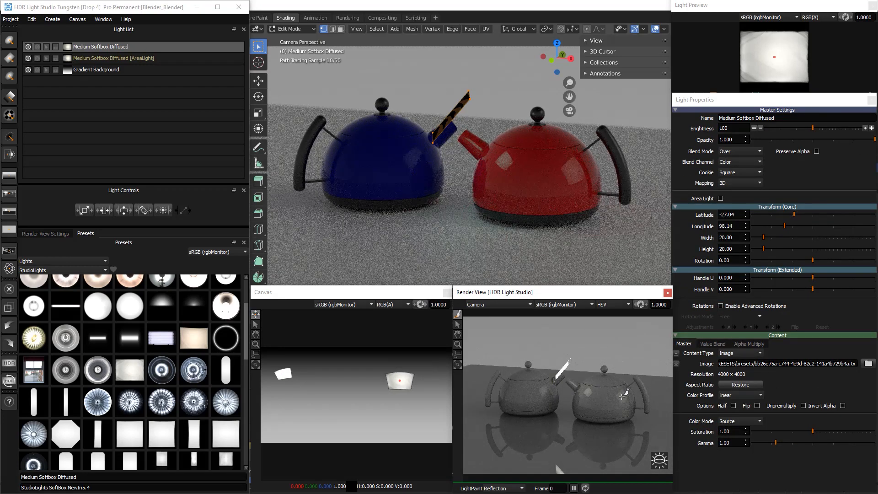
click(870, 129)
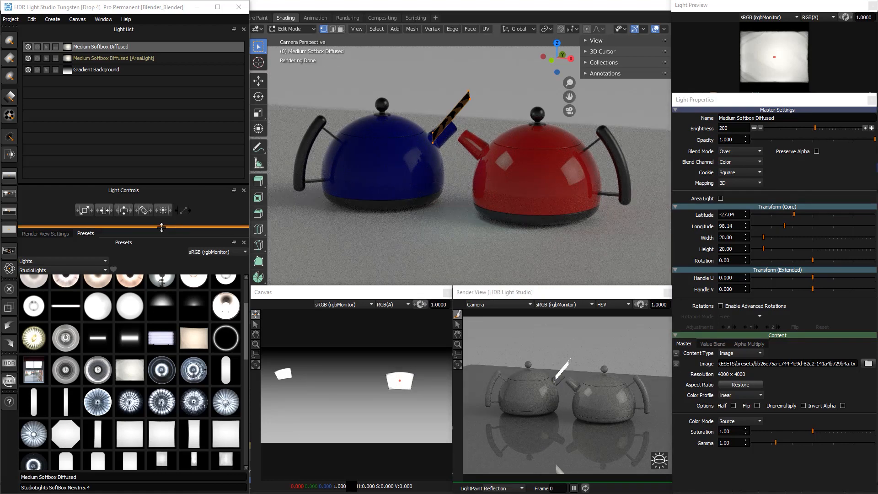
drag(124, 210, 136, 210)
click(112, 58)
drag(588, 395, 596, 402)
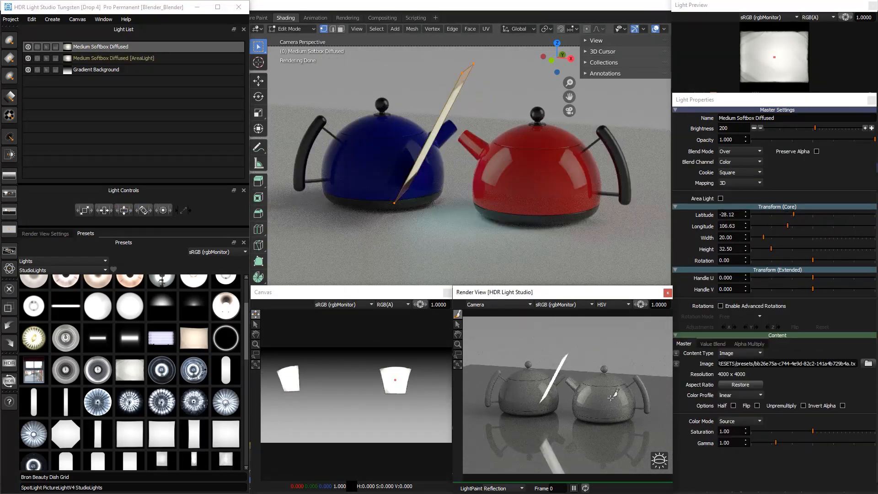
Step: Set the new softbox light's color mode to Flat and give it a warm orange color
click(737, 422)
click(741, 430)
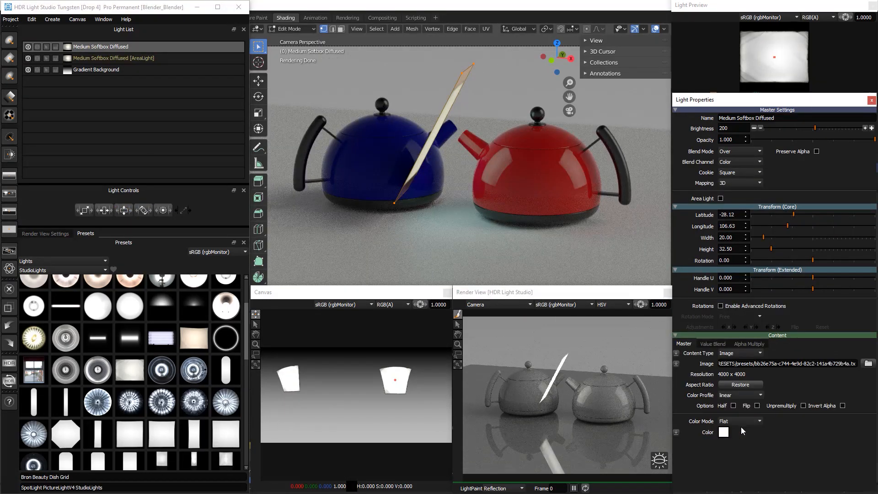
click(724, 432)
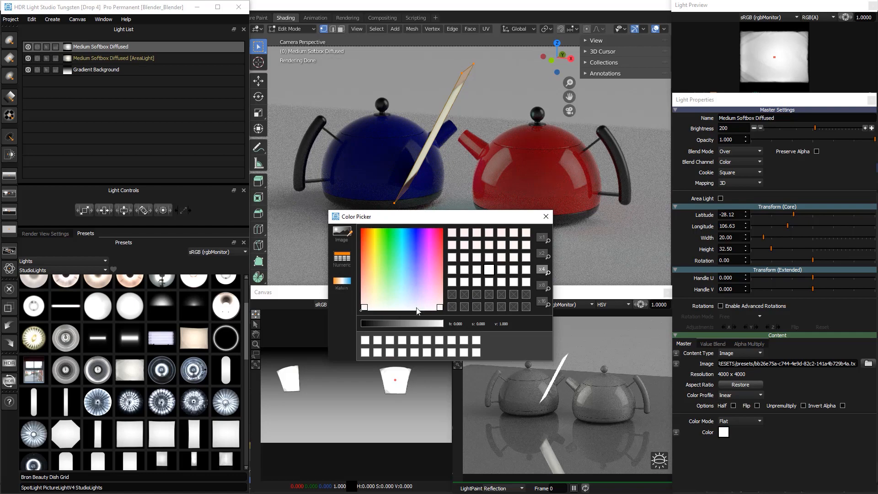
click(370, 234)
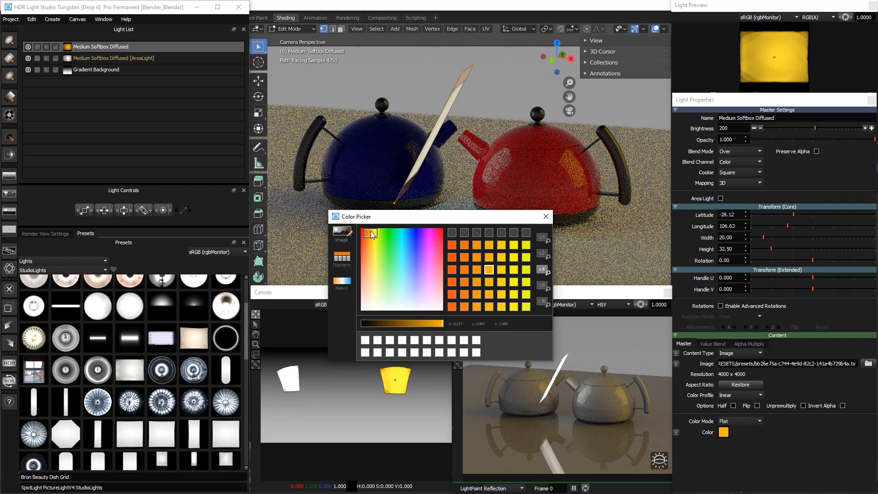
click(366, 237)
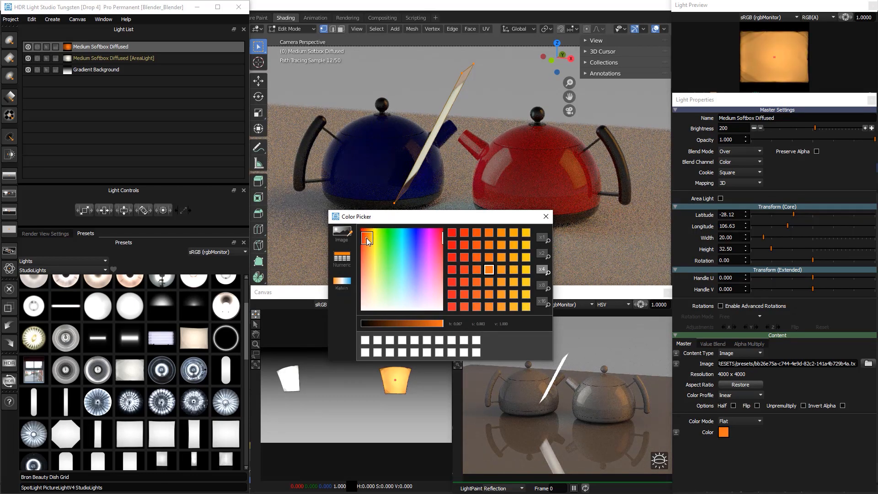
click(371, 235)
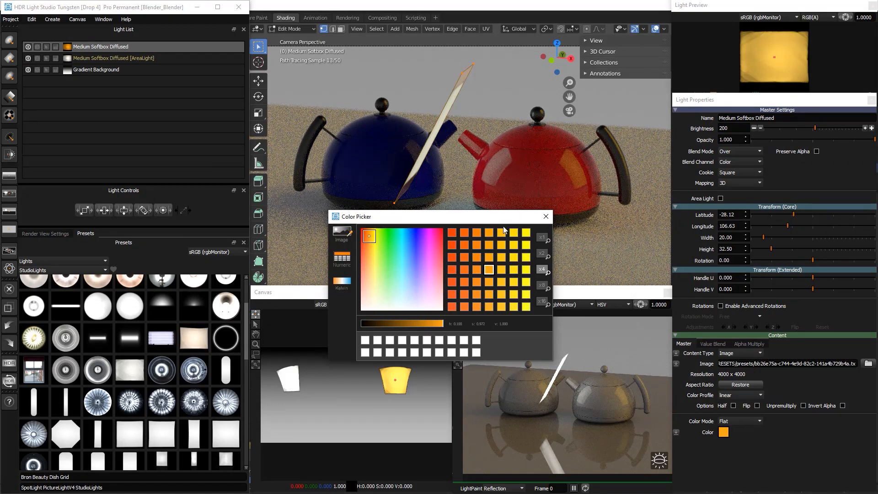
click(545, 216)
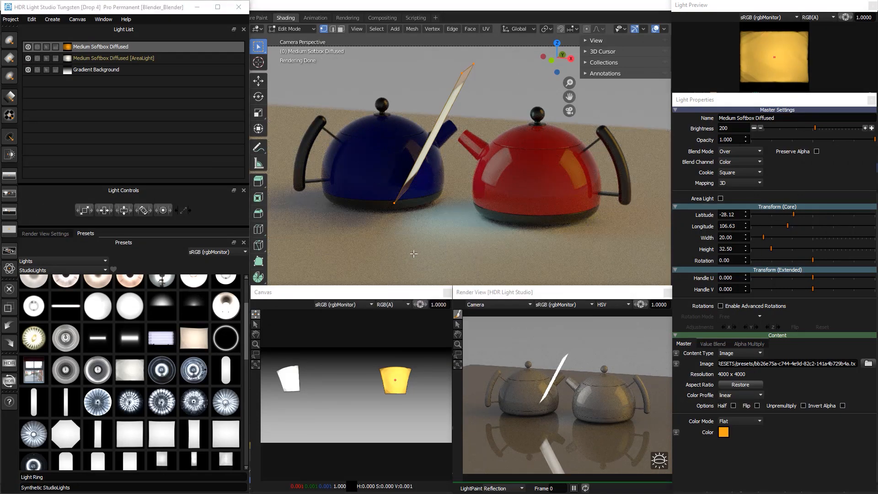
Step: Run a Production Render of the lighting to Kettles_Demo.exr on the Desktop, with Blender orientation, 1500x750 map and area light resolution 1000
click(15, 376)
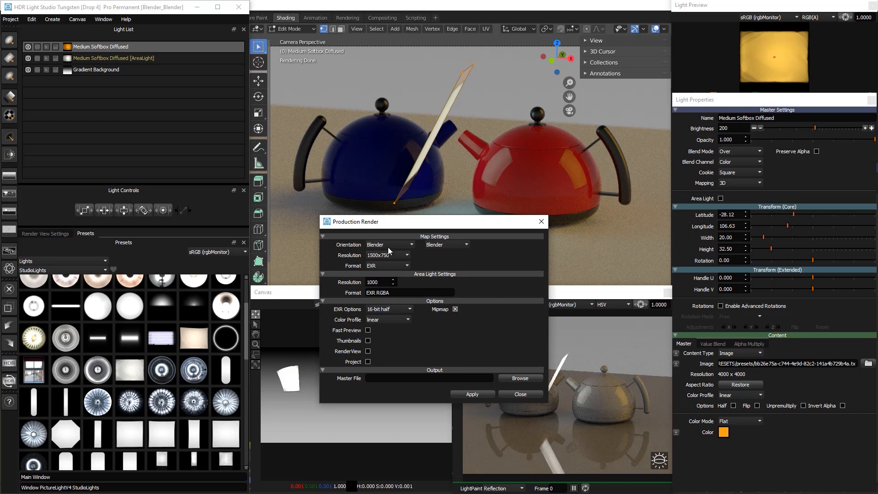
drag(407, 217, 426, 181)
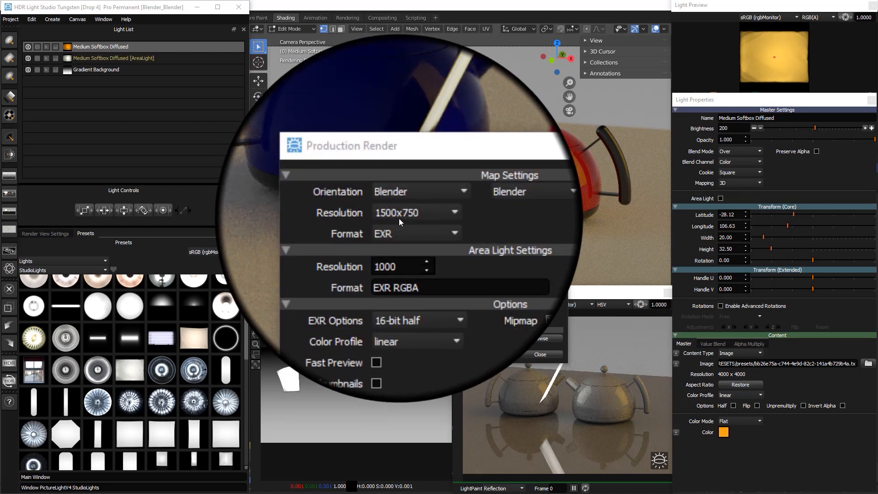
click(398, 217)
click(390, 223)
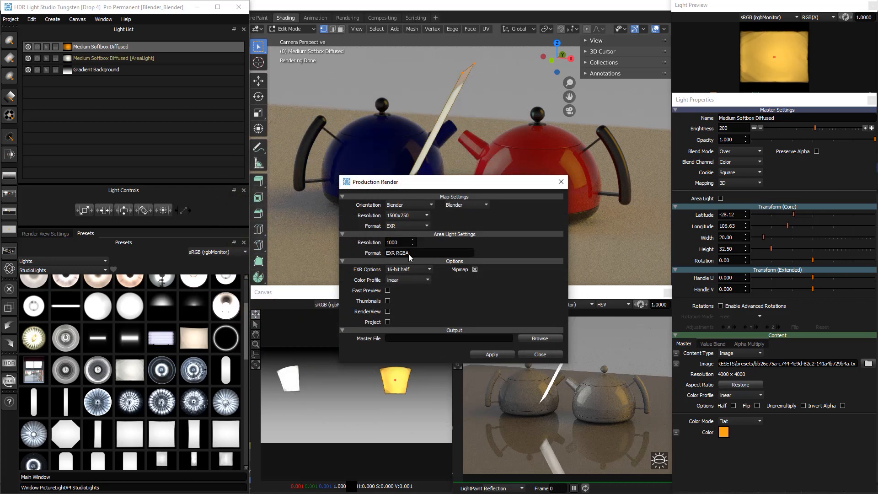
click(533, 340)
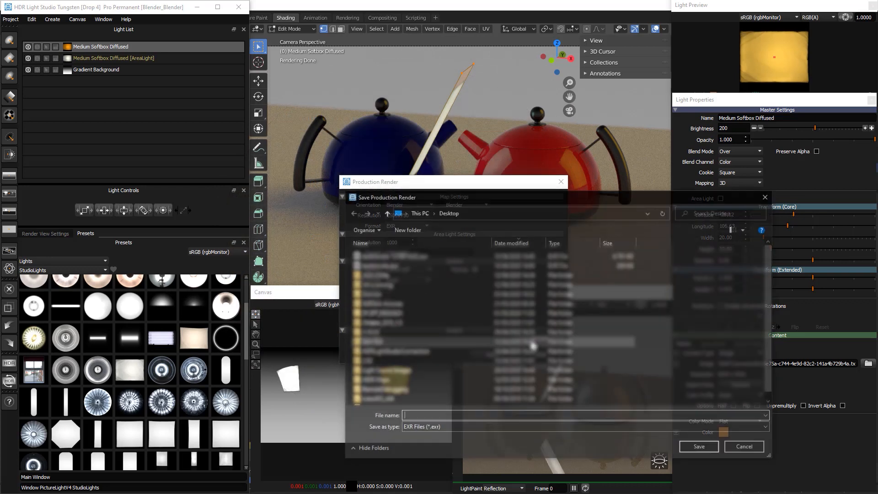
text(Kettles_Demo)
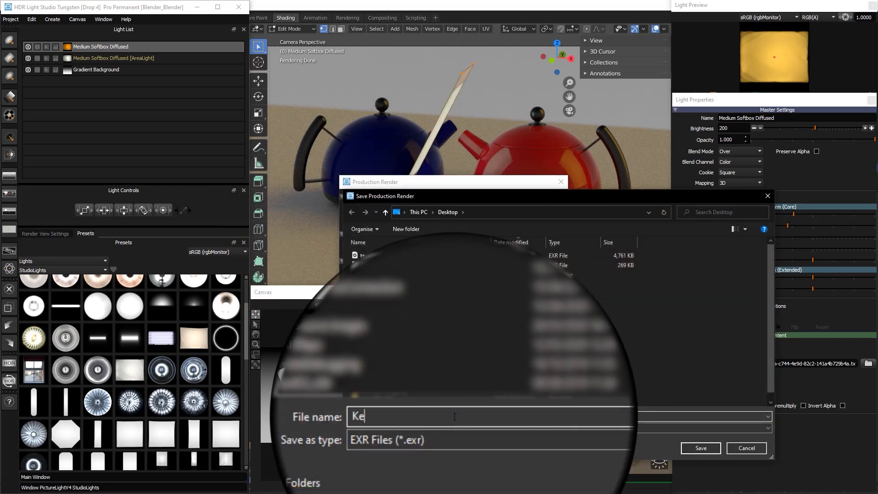
click(684, 449)
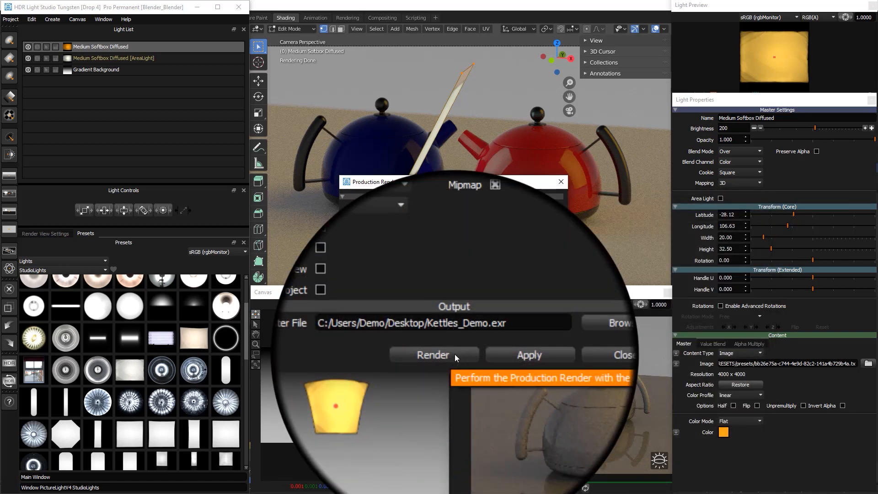
click(455, 356)
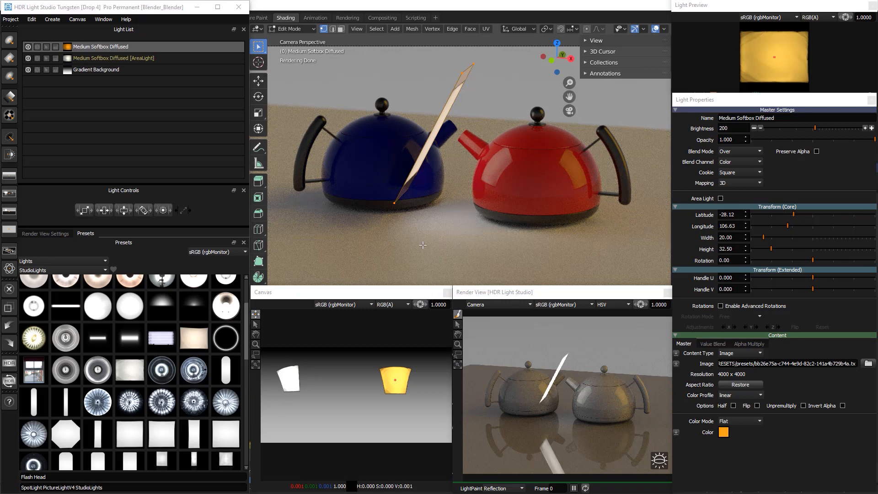
Step: Switch to Blender and check which image file the HDRLS World Tex node of the World shader uses
click(385, 9)
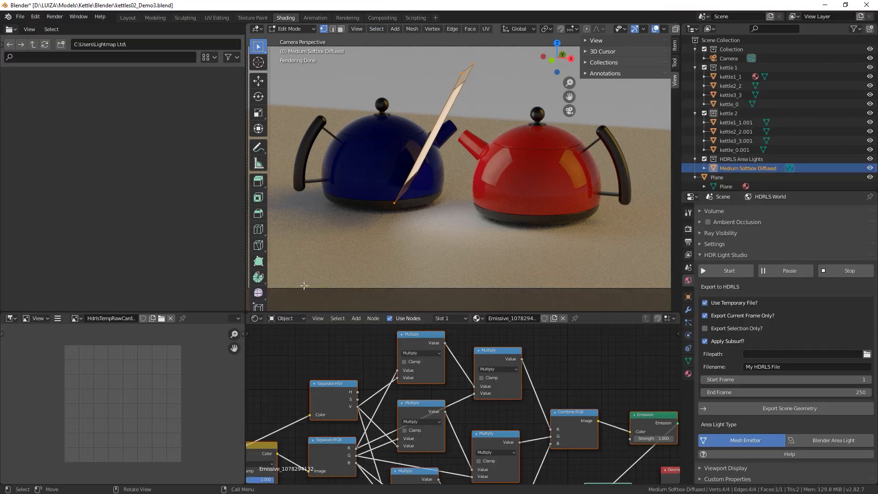
click(292, 319)
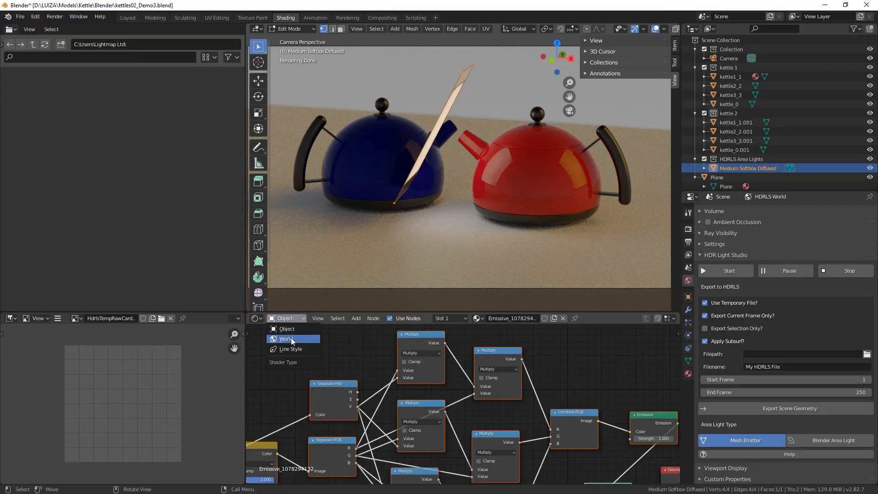
click(288, 339)
scroll(355, 396, up, 1)
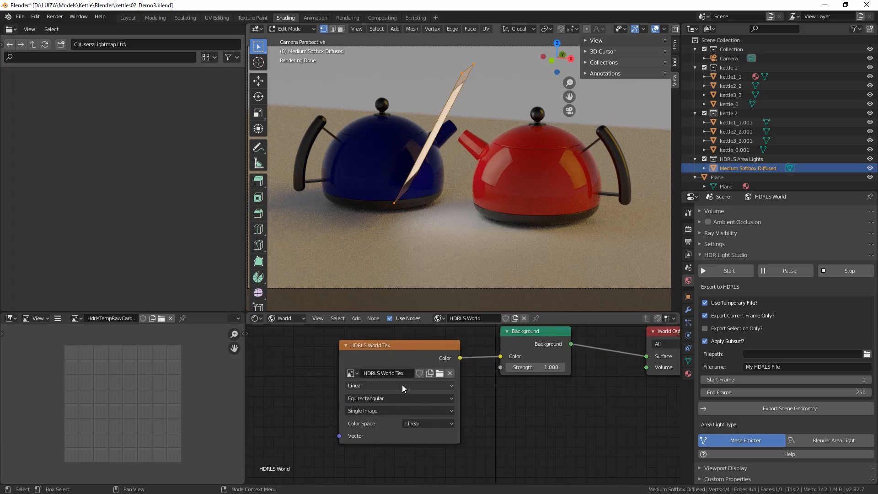
click(440, 374)
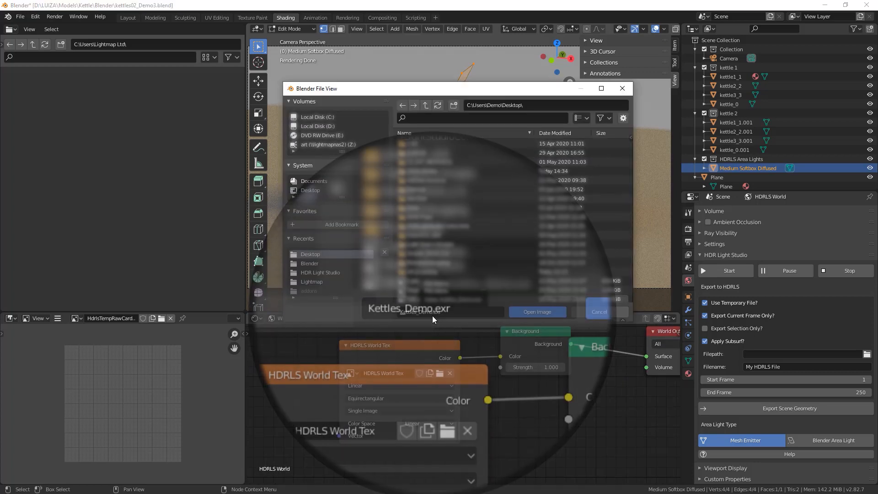
click(598, 312)
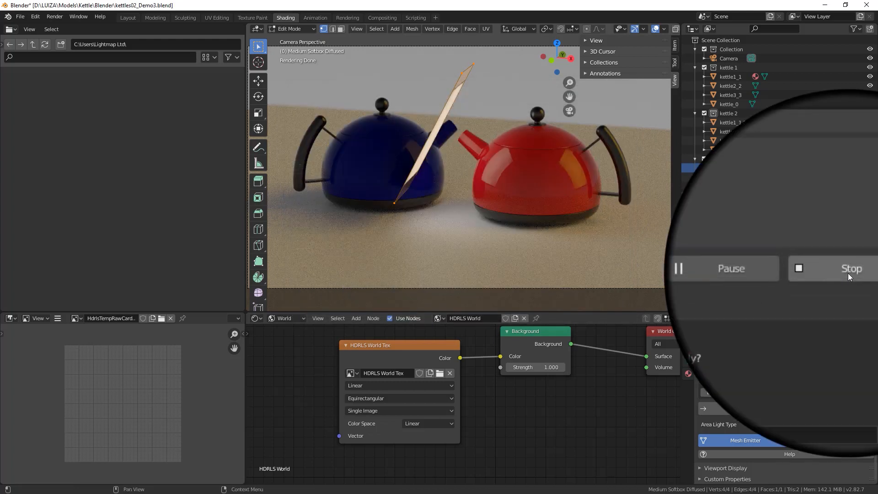
Step: Stop the HDR Light Studio connection and save the Blender scene
click(848, 273)
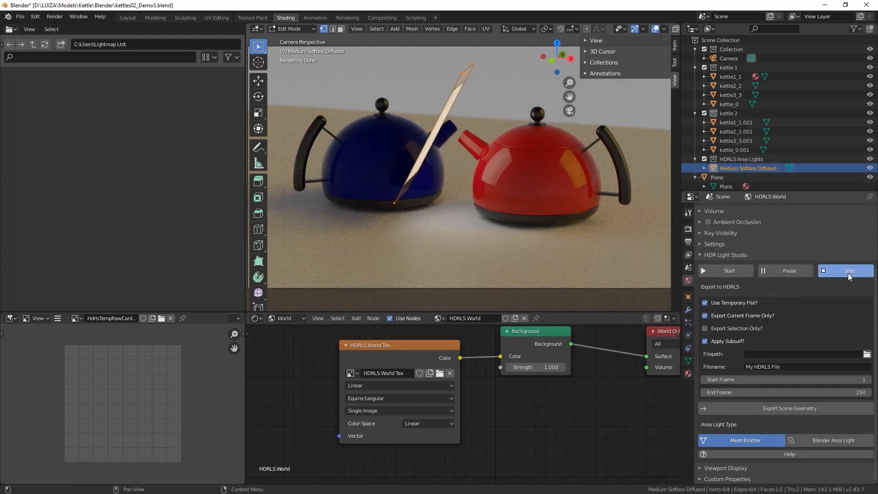
click(20, 16)
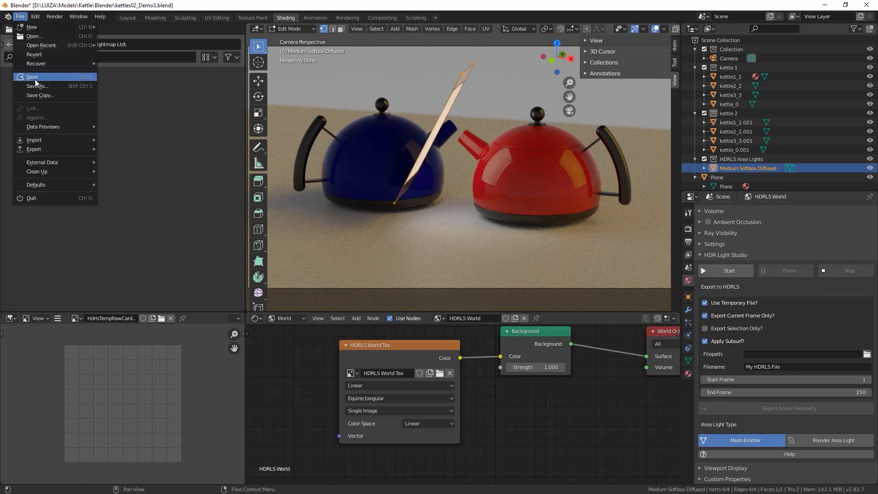
click(35, 79)
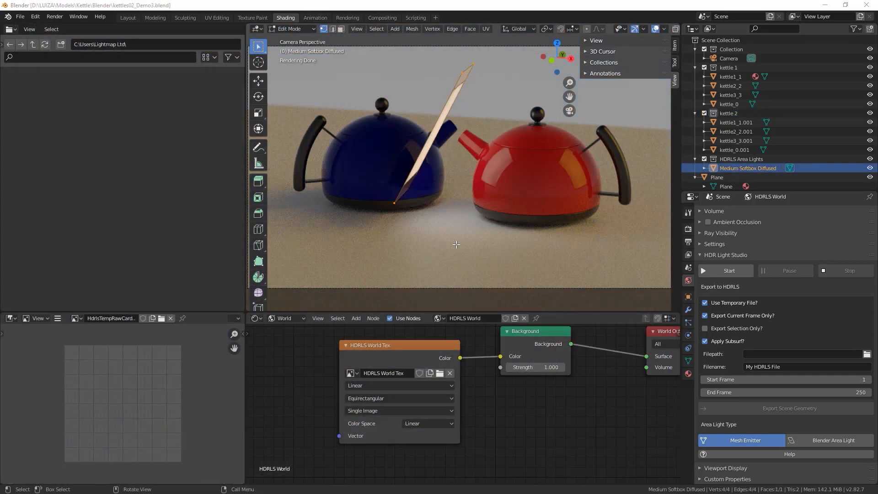
Step: Restart the HDR Light Studio connection from Blender and start its render view, generating and importing the scene geometry without a persistent scene file
click(730, 274)
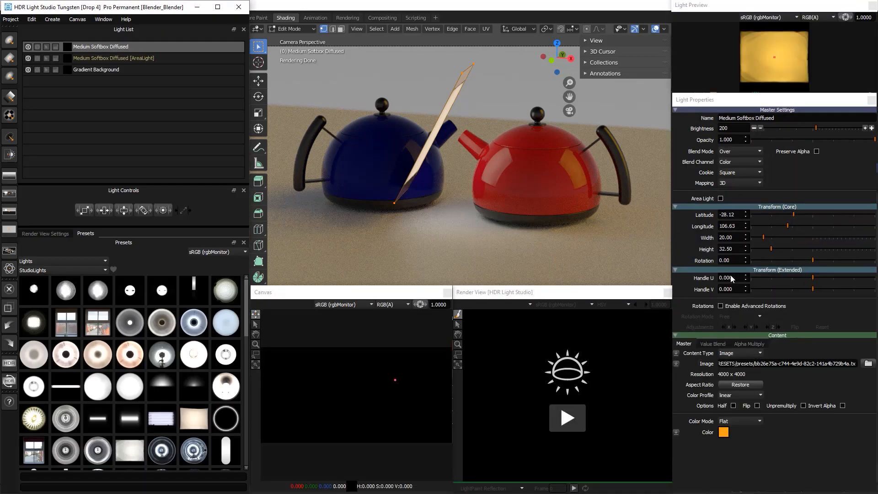
click(568, 417)
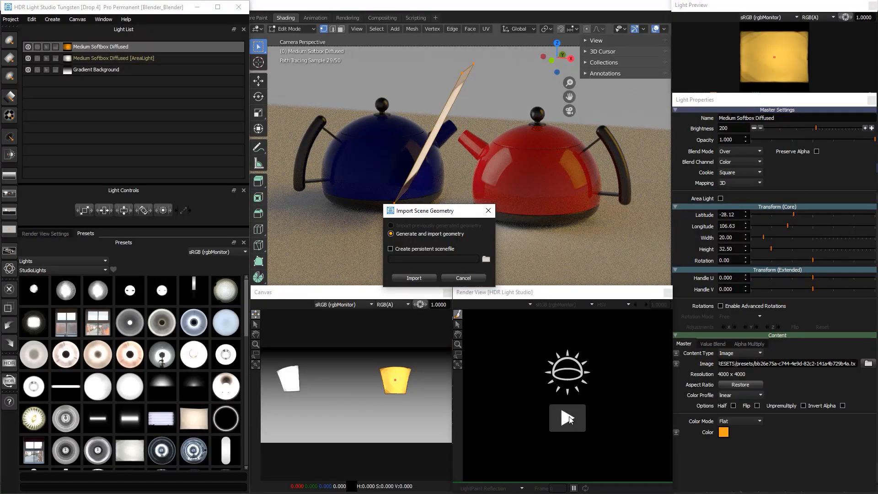
click(429, 276)
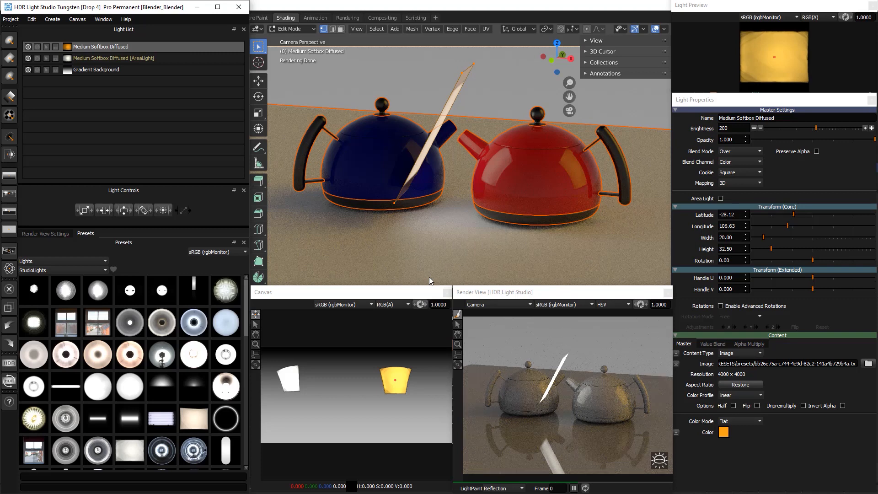
Step: Set the Medium Softbox Diffused area light's color mode to Flat and give it a bright purple color
click(104, 60)
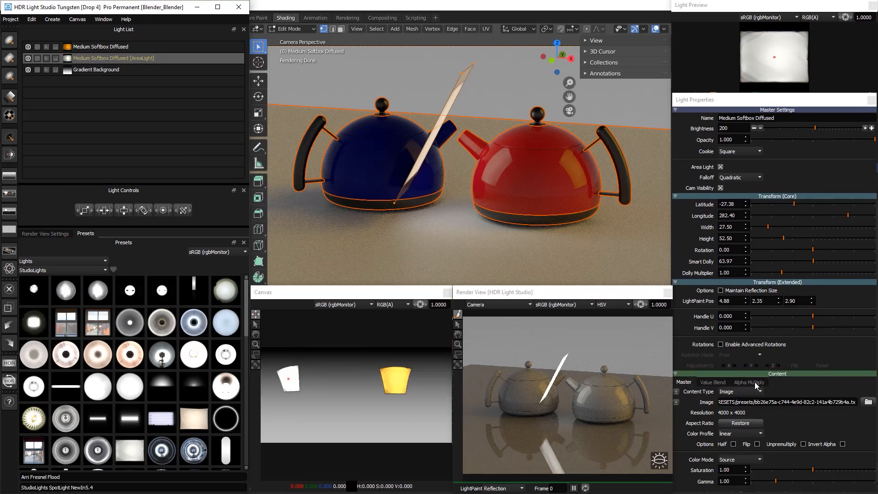
click(740, 459)
click(730, 471)
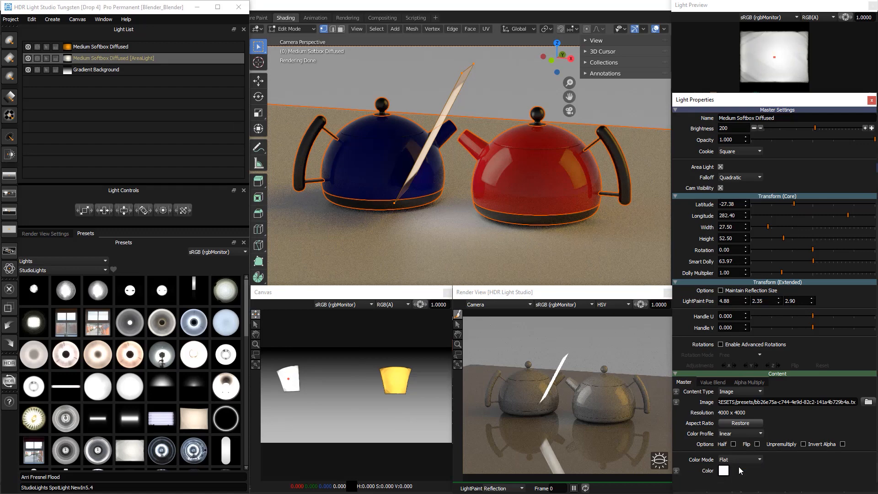
click(725, 471)
click(425, 249)
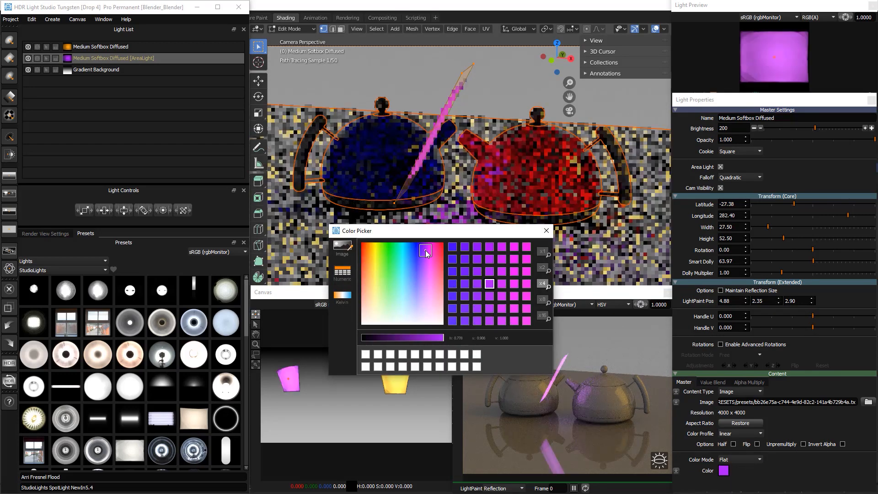
click(546, 230)
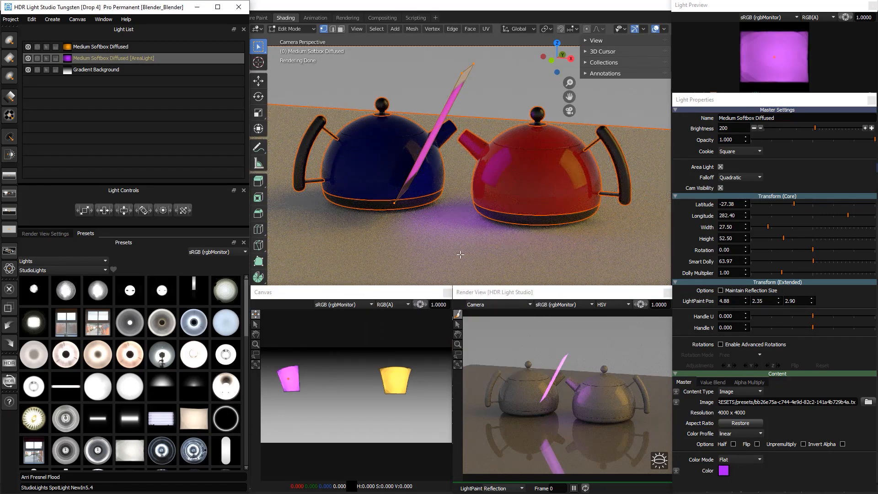
Step: Run the Production Render again to Kettles_Demo.exr on the Desktop, keeping the 1500x750 map and area light resolution 1000
click(10, 364)
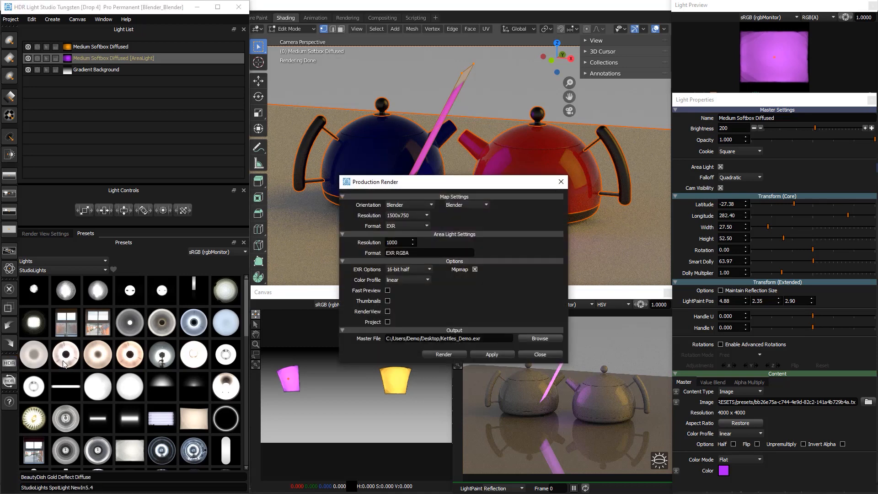
click(434, 354)
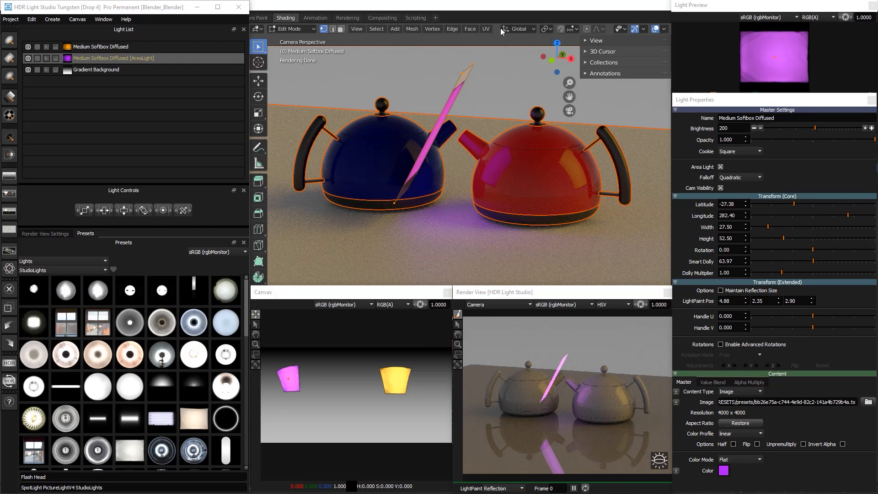
Step: Switch to Blender, stop the HDR Light Studio connection and save the kettle scene
click(505, 12)
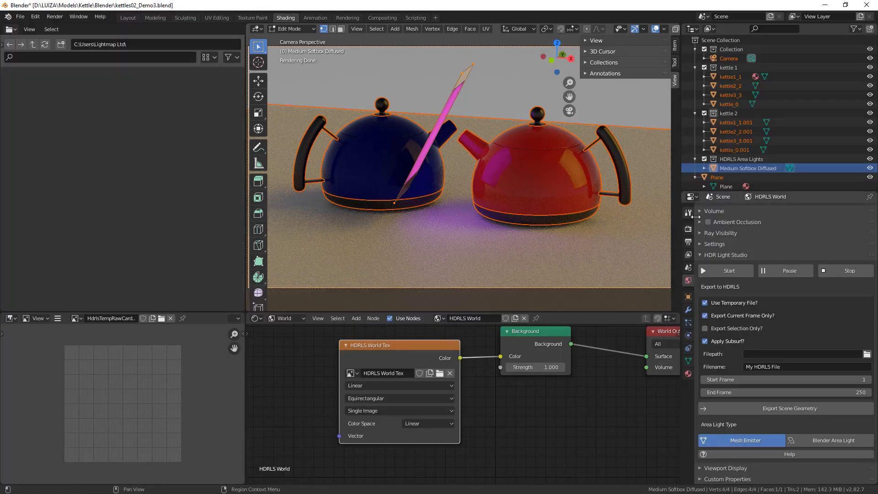
click(849, 271)
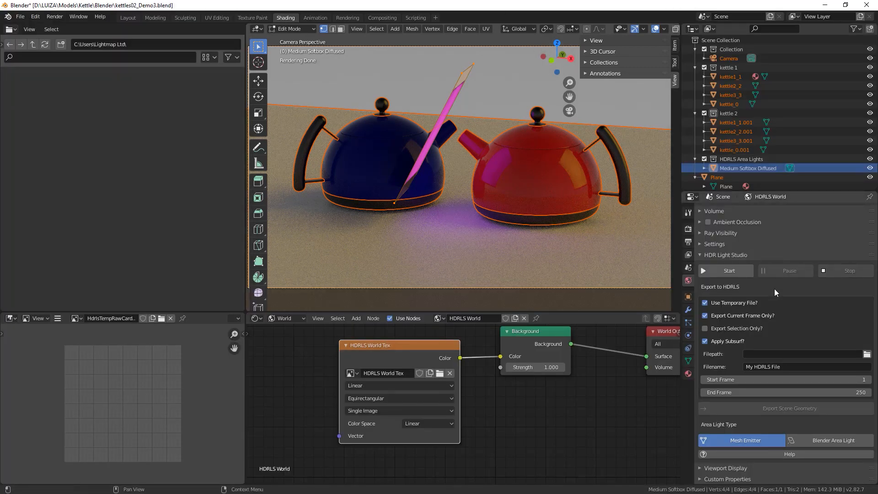
click(20, 16)
click(29, 81)
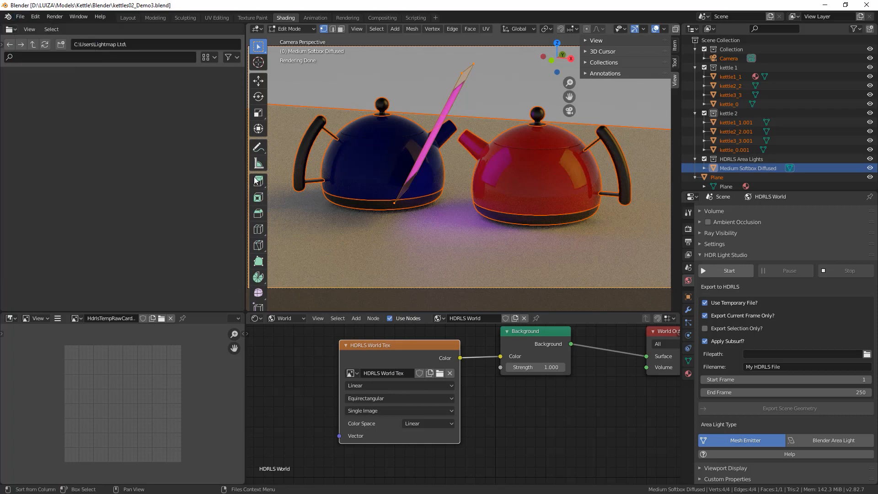
Step: Check which image file the HDRLS World Tex node points to, leaving its image selection as it is
click(439, 373)
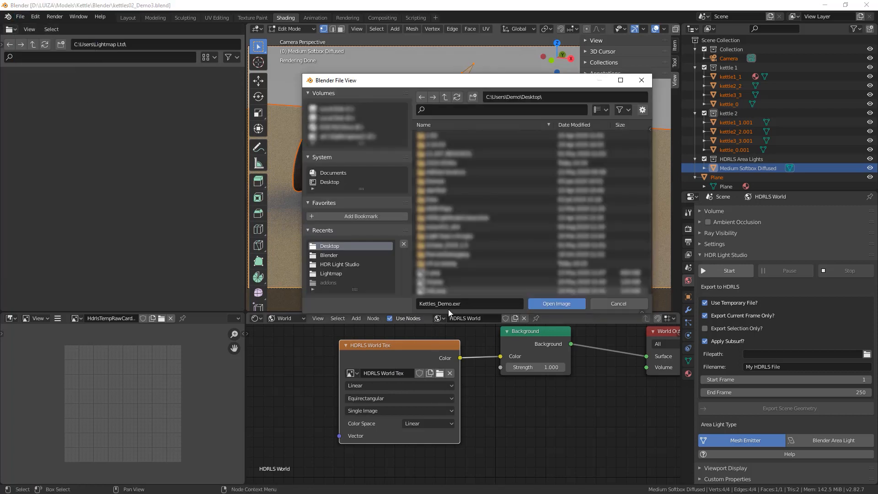
click(627, 307)
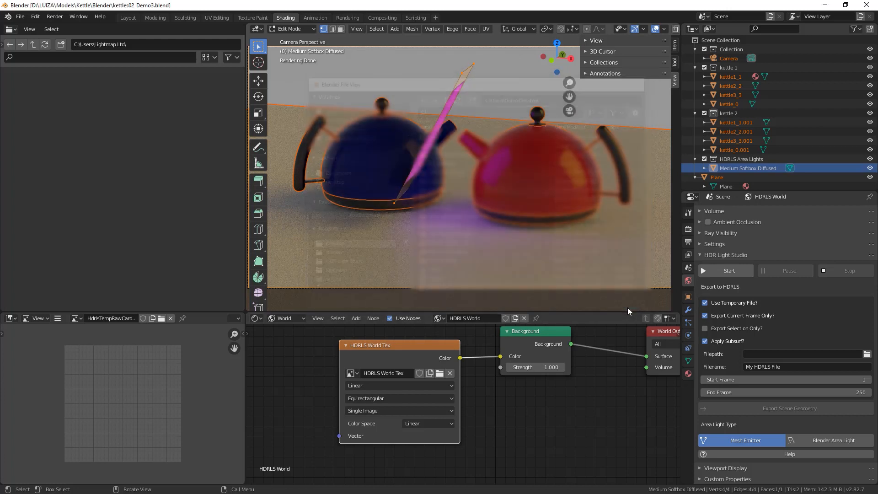